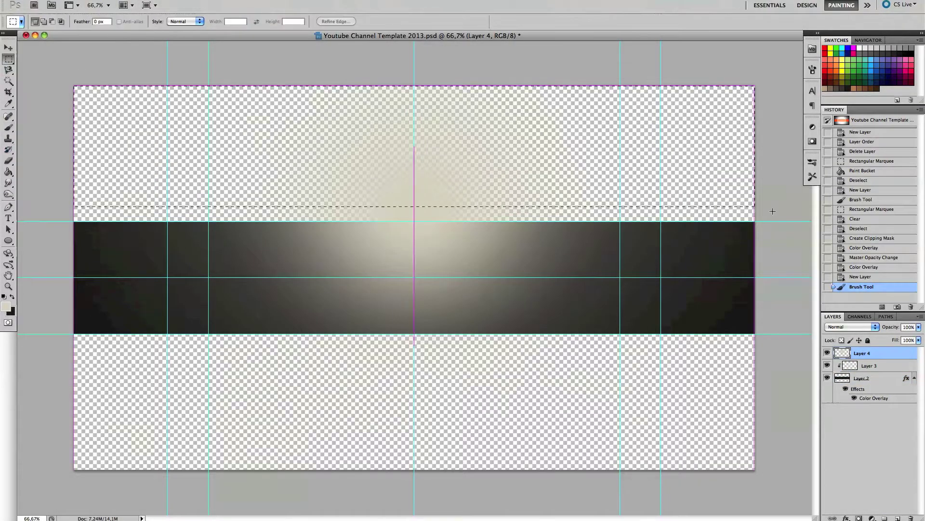
Step: Set the glow layer (Layer 4) to 70% opacity
{"action": "type", "text": "70"}
{"action": "key", "text": "Return"}
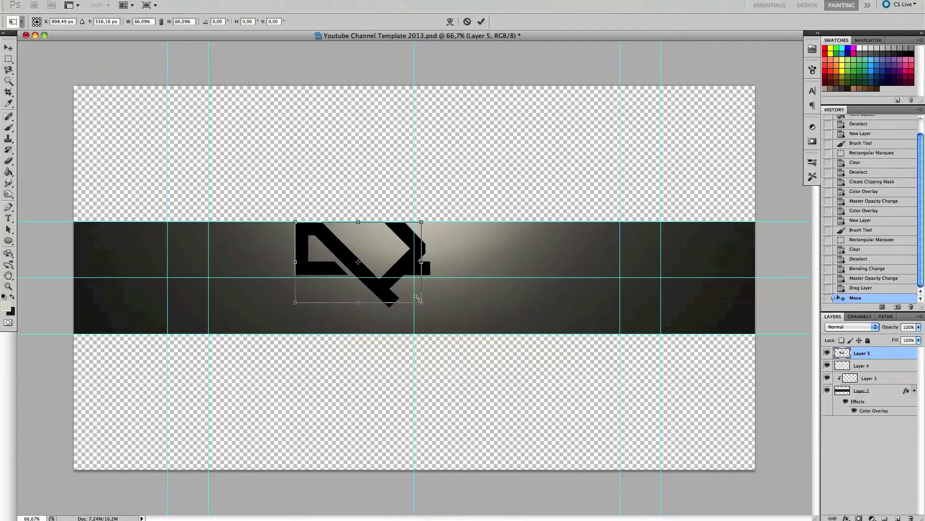
Step: Shrink the logo to about 54% at the band's centre; paint soft black on both band ends on a new layer
{"action": "mouse_move", "coordinate": [417, 298]}
{"action": "left_mouse_down"}
{"action": "mouse_move", "coordinate": [398, 287]}
{"action": "mouse_move", "coordinate": [445, 278]}
{"action": "left_mouse_up"}
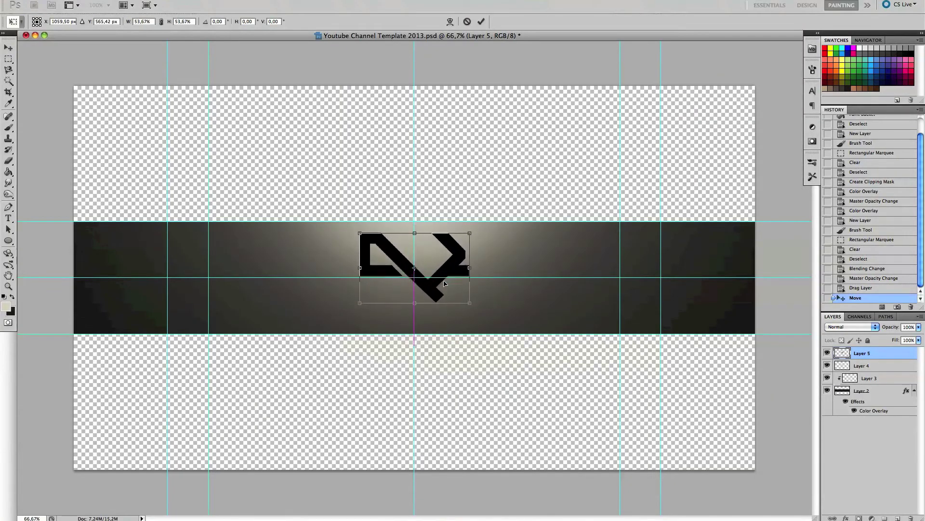
{"action": "key", "text": "Return"}
{"action": "left_click", "coordinate": [898, 519]}
{"action": "key", "text": "b"}
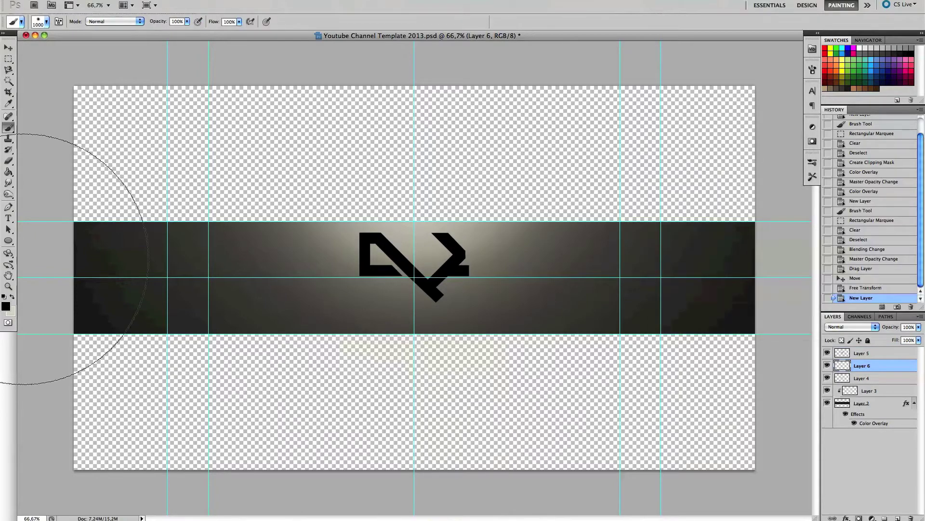
{"action": "left_click", "coordinate": [78, 278]}
{"action": "left_click", "coordinate": [806, 273]}
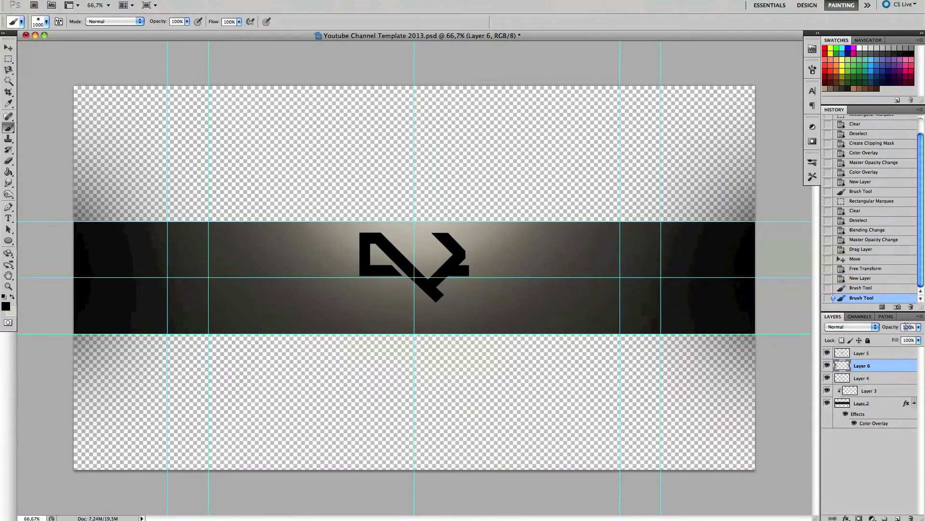
Step: Clear the edge shading spilling outside the band and lower it to 30% opacity
{"action": "type", "text": "50m"}
{"action": "left_click_drag", "start_coordinate": [67, 78], "coordinate": [771, 221]}
{"action": "key", "text": "Delete"}
{"action": "left_click_drag", "start_coordinate": [542, 159], "coordinate": [541, 406]}
{"action": "key", "text": "Delete"}
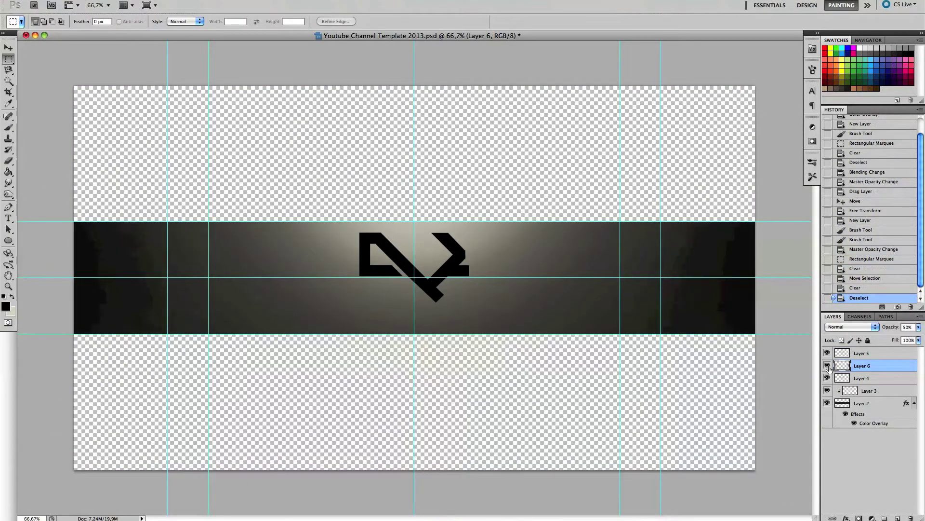
{"action": "key", "text": "3"}
{"action": "double_click", "coordinate": [884, 356]}
Step: Give the logo a brownish-grey gradient overlay, bevel and emboss, and a drop shadow
{"action": "left_click", "coordinate": [665, 311]}
{"action": "left_click", "coordinate": [713, 263]}
{"action": "double_click", "coordinate": [521, 264]}
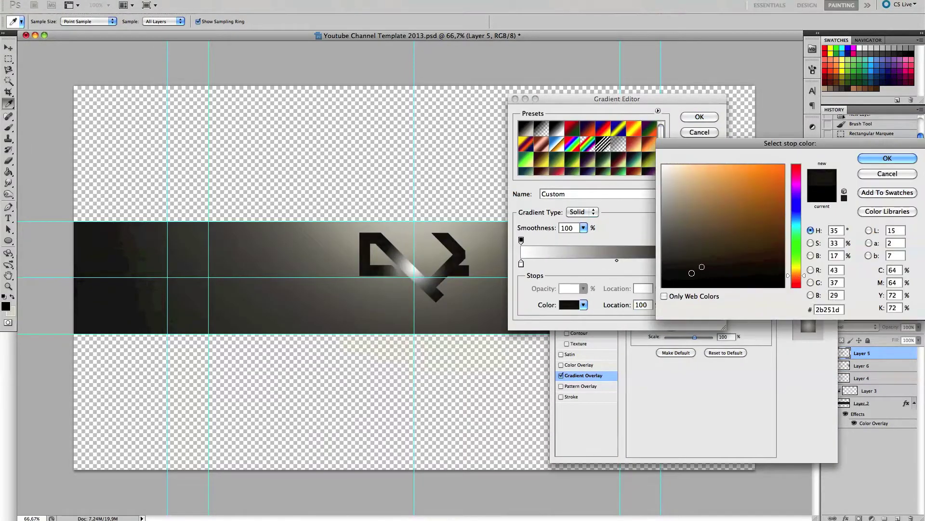
{"action": "left_click", "coordinate": [678, 217]}
{"action": "key", "text": "Return"}
{"action": "left_click", "coordinate": [700, 116]}
{"action": "left_click", "coordinate": [661, 296]}
{"action": "left_click", "coordinate": [700, 117]}
{"action": "left_click", "coordinate": [572, 323]}
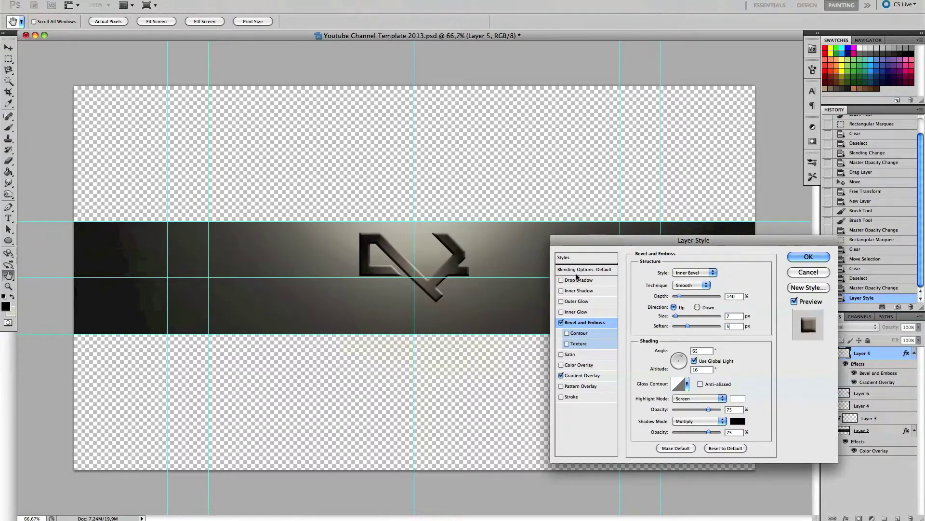
{"action": "left_click", "coordinate": [578, 280]}
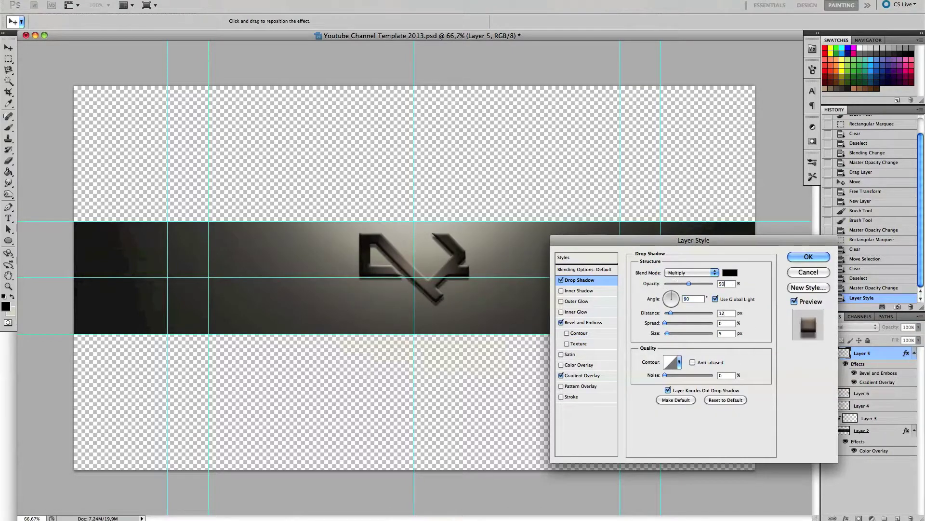
Step: Fill the band with pale beige on a new layer beneath the logo
{"action": "key", "text": "ctrl+shift+alt+n"}
{"action": "key", "text": "ctrl+a"}
{"action": "left_click", "coordinate": [89, 231]}
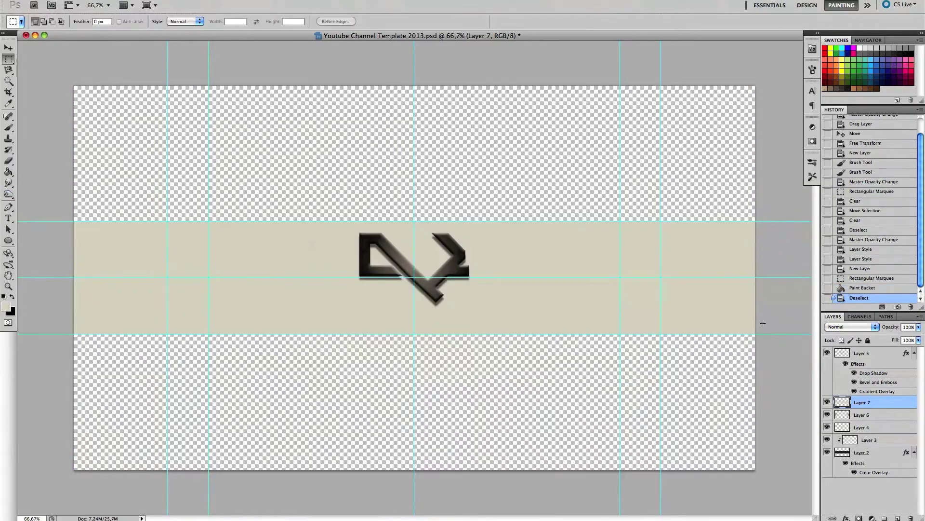
Step: Add a dark diagonal-stripe pattern overlay to the beige layer at 5% opacity
{"action": "left_click", "coordinate": [697, 335]}
{"action": "left_click", "coordinate": [695, 364]}
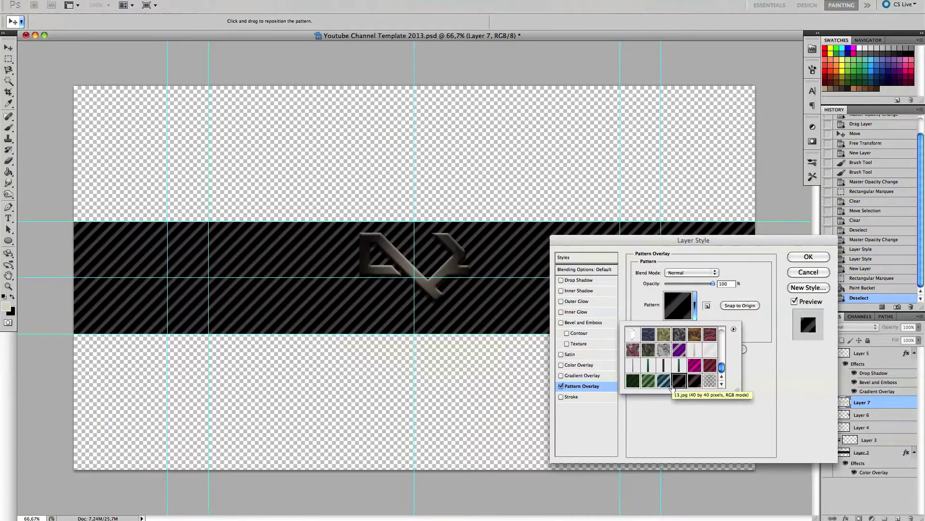
{"action": "left_click", "coordinate": [731, 325]}
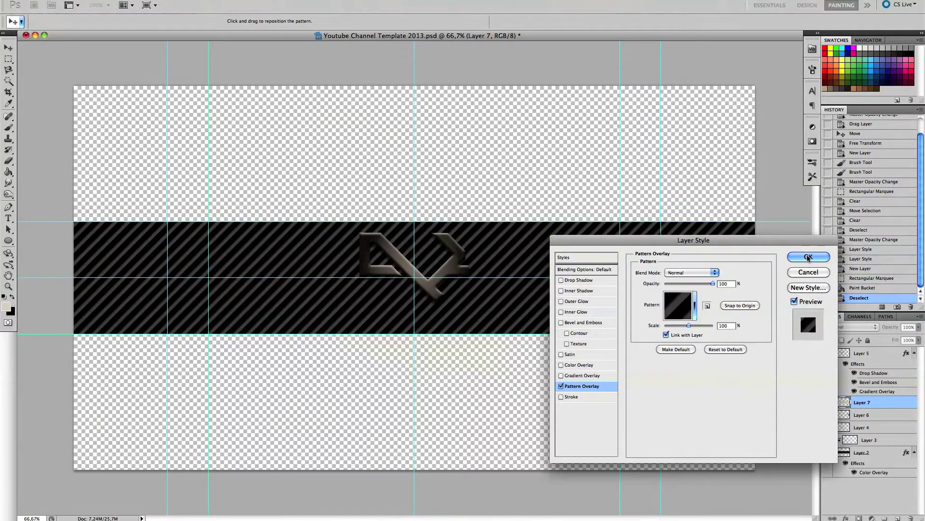
{"action": "key", "text": "Return"}
{"action": "key", "text": "m"}
{"action": "key", "text": "0"}
{"action": "key", "text": "5"}
Step: Softly erase parts of the stripe texture with a 1500 px soft eraser
{"action": "key", "text": "e"}
{"action": "left_click", "coordinate": [41, 21]}
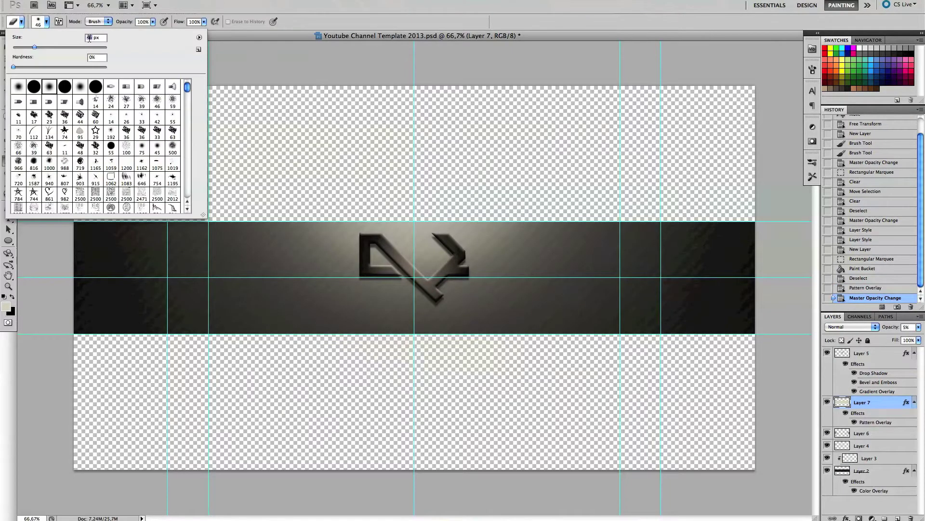
{"action": "left_click", "coordinate": [411, 265]}
{"action": "left_click", "coordinate": [503, 461]}
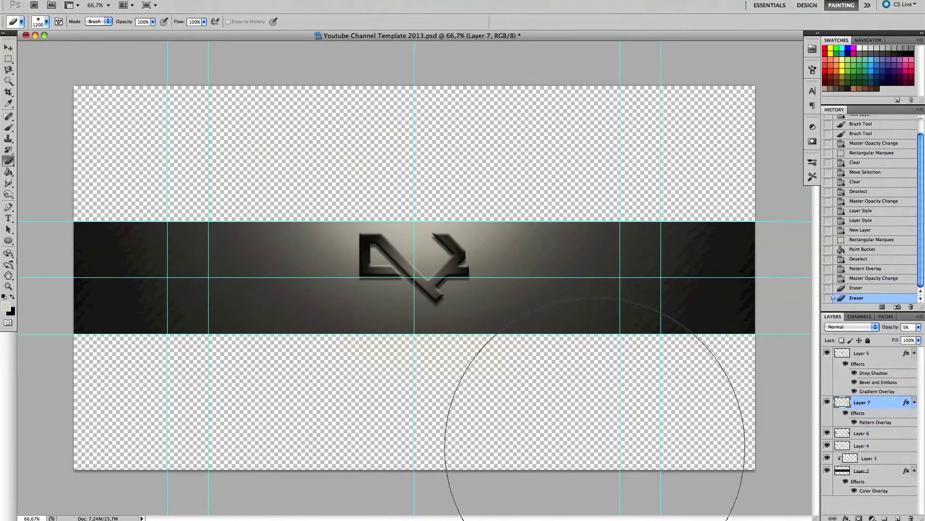
{"action": "key", "text": "ctrl+alt+z"}
{"action": "key", "text": "ctrl+alt+z"}
{"action": "key", "text": "ctrl+alt+z"}
{"action": "left_click", "coordinate": [46, 22]}
{"action": "type", "text": "1500"}
{"action": "key", "text": "Return"}
{"action": "left_click", "coordinate": [424, 304]}
{"action": "left_click", "coordinate": [424, 304]}
{"action": "left_click", "coordinate": [426, 305]}
{"action": "left_click", "coordinate": [828, 402]}
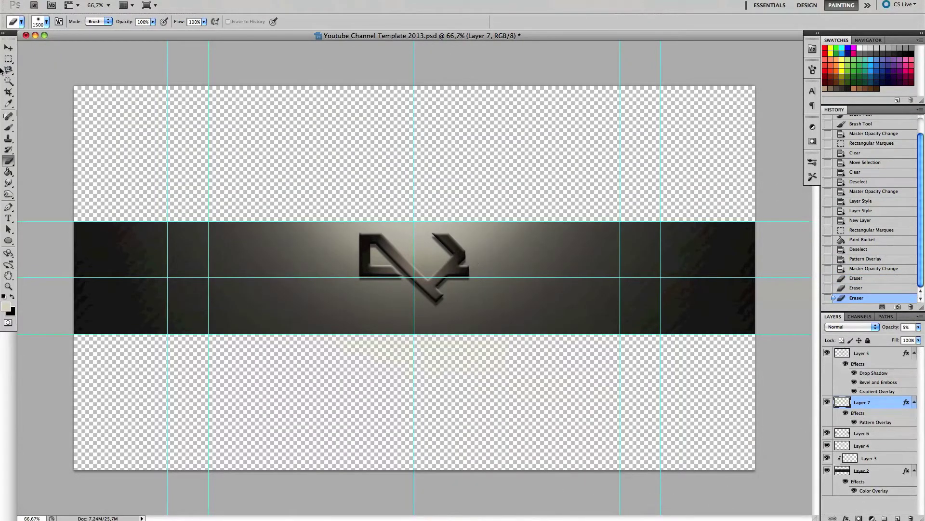
{"action": "key", "text": "p"}
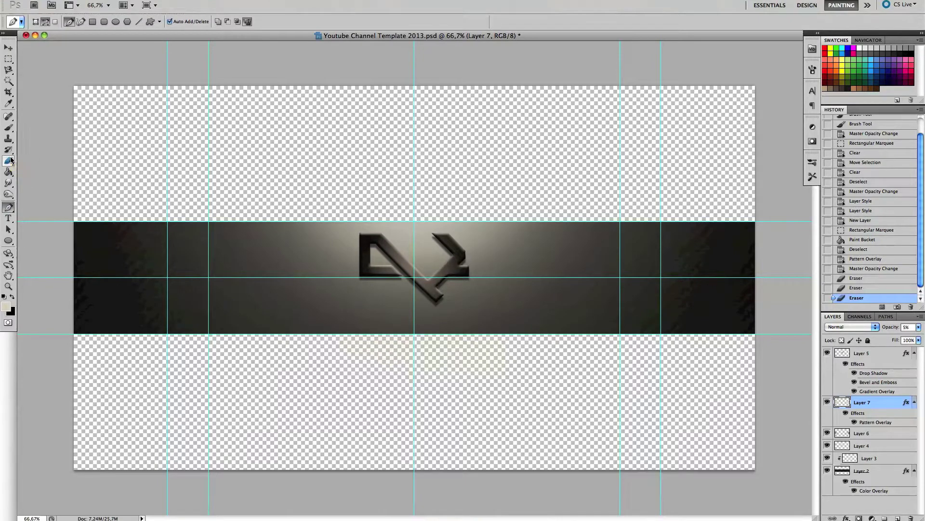
Step: Adjust the band's colour overlay and stamp a white circuit brush at the centre on a new layer
{"action": "double_click", "coordinate": [887, 493]}
{"action": "key", "text": "Return"}
{"action": "key", "text": "b"}
{"action": "left_click", "coordinate": [47, 21]}
{"action": "key", "text": "Return"}
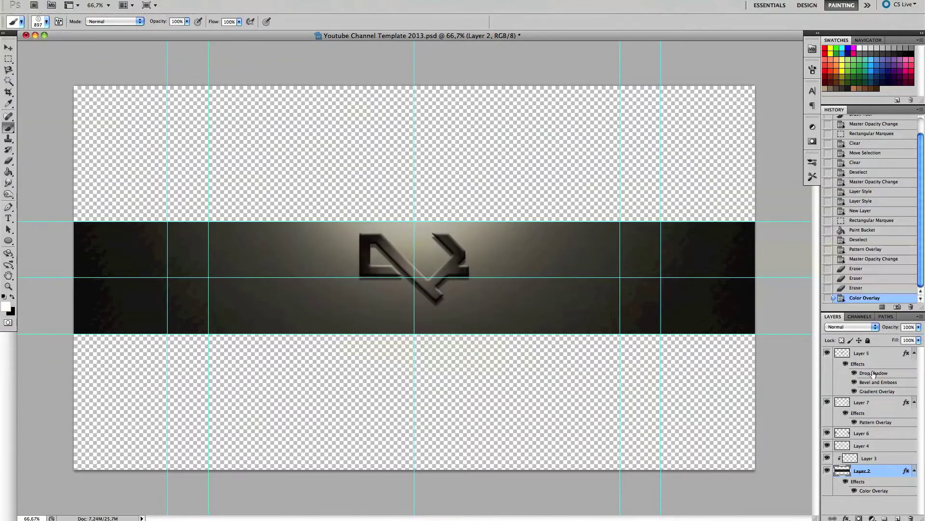
{"action": "key", "text": "ctrl+shift+alt+n"}
{"action": "left_click", "coordinate": [427, 266]}
Step: Set the circuit layer's blend mode to Soft Light and lower its opacity
{"action": "key", "text": "ctrl+Up"}
{"action": "left_click", "coordinate": [851, 327]}
{"action": "left_click", "coordinate": [848, 419]}
{"action": "left_click", "coordinate": [908, 327]}
{"action": "type", "text": "20"}
{"action": "type", "text": "m"}
Step: Clear the circuit stamp spilling above and below the band
{"action": "left_click_drag", "start_coordinate": [74, 86], "coordinate": [755, 222]}
{"action": "key", "text": "Delete"}
{"action": "left_click_drag", "start_coordinate": [446, 151], "coordinate": [447, 399]}
{"action": "key", "text": "Delete"}
{"action": "key", "text": "ctrl+d"}
Step: Move the circuit layer below Layer 4 at 10% opacity and erase part of it
{"action": "left_click_drag", "start_coordinate": [862, 402], "coordinate": [881, 462]}
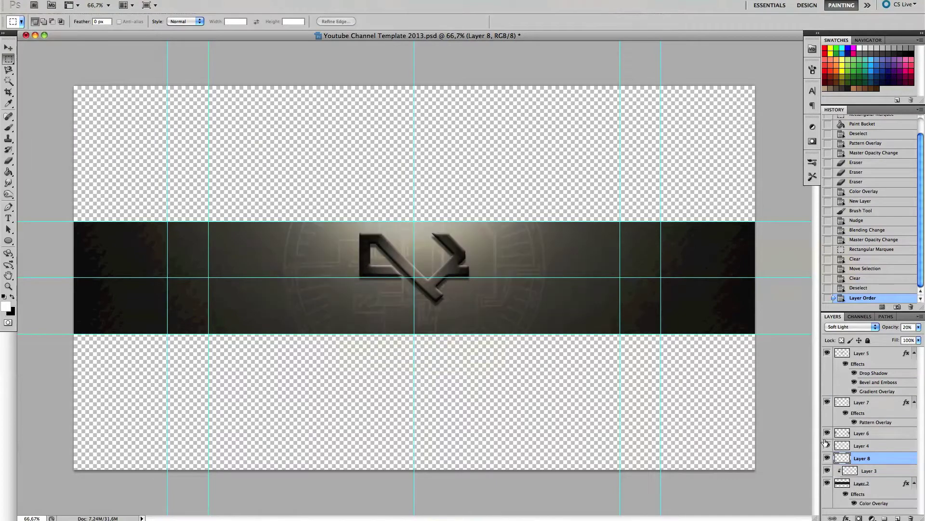
{"action": "key", "text": "1"}
{"action": "key", "text": "e"}
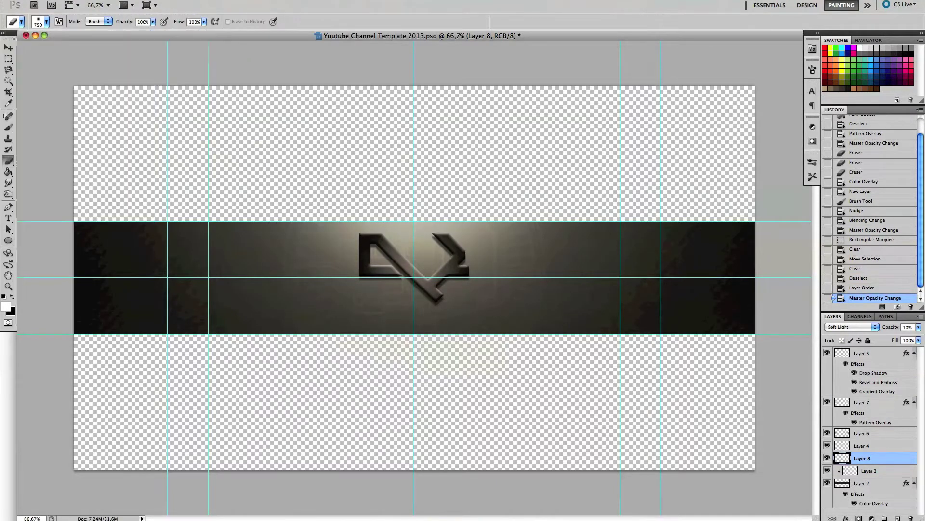
{"action": "left_click", "coordinate": [410, 274]}
Step: Fill a thin black strip along the band's top edge on a new top layer
{"action": "left_click", "coordinate": [579, 289]}
{"action": "key", "text": "m"}
{"action": "left_click_drag", "start_coordinate": [74, 86], "coordinate": [755, 223]}
{"action": "left_click", "coordinate": [899, 518]}
{"action": "key", "text": "ctrl+shift+bracketright"}
{"action": "key", "text": "g"}
{"action": "left_click", "coordinate": [415, 223]}
{"action": "left_click", "coordinate": [8, 48]}
Step: Fill a matching thin black strip along the band's bottom edge
{"action": "key", "text": "ctrl+z"}
{"action": "key", "text": "m"}
{"action": "left_click_drag", "start_coordinate": [414, 224], "coordinate": [415, 333]}
{"action": "key", "text": "g"}
{"action": "left_click", "coordinate": [414, 332]}
{"action": "key", "text": "ctrl+d"}
Step: Fade the ends of both black strips with an 850 px eraser
{"action": "key", "text": "e"}
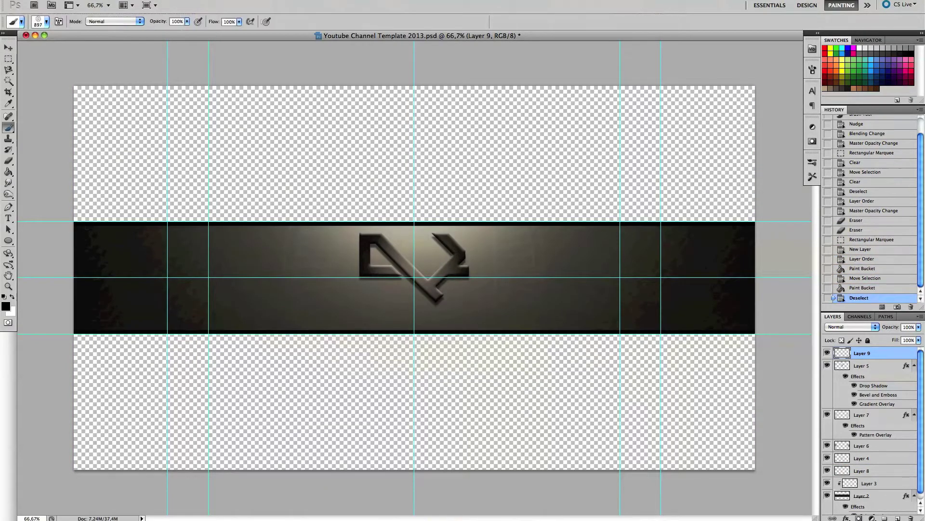
{"action": "key", "text": "0"}
{"action": "left_click", "coordinate": [410, 273]}
{"action": "left_click", "coordinate": [47, 21]}
{"action": "key", "text": "bracketright"}
{"action": "key", "text": "Return"}
{"action": "left_click", "coordinate": [413, 269]}
{"action": "left_click", "coordinate": [412, 267]}
Step: Set the edge strips to 70% opacity and give them a grey stroke
{"action": "type", "text": "70"}
{"action": "key", "text": "Return"}
{"action": "double_click", "coordinate": [887, 353]}
{"action": "left_click", "coordinate": [572, 396]}
{"action": "left_click", "coordinate": [658, 337]}
{"action": "left_click", "coordinate": [888, 155]}
{"action": "left_click", "coordinate": [584, 270]}
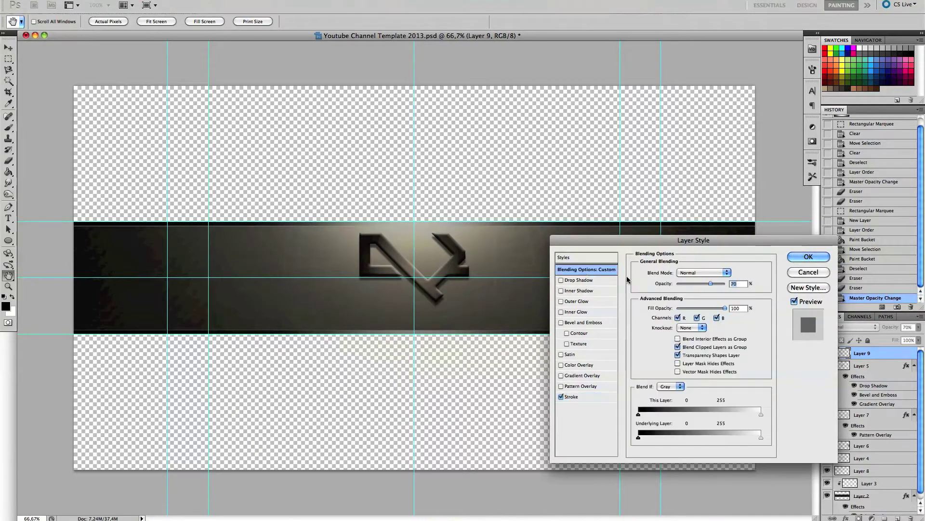
{"action": "key", "text": "Return"}
Step: Start a text line on the band below the logo
{"action": "key", "text": "e"}
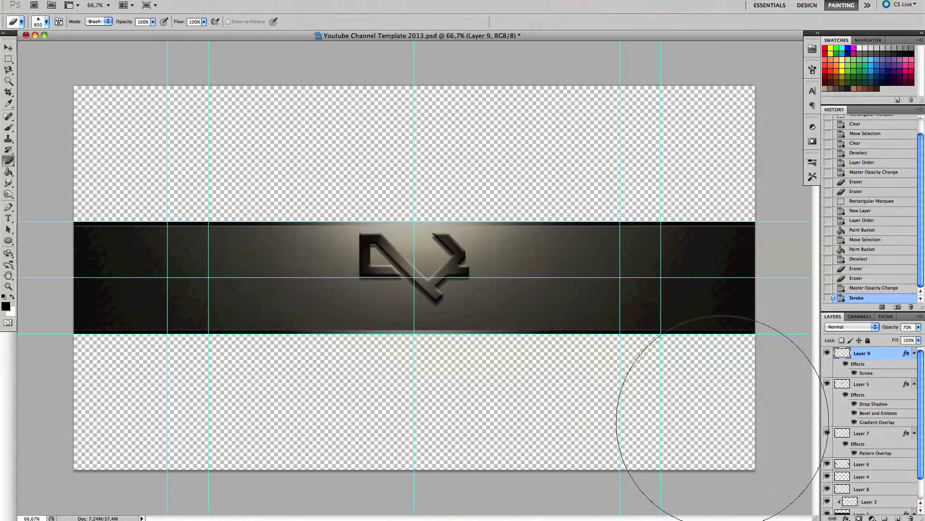
{"action": "key", "text": "t"}
{"action": "left_click", "coordinate": [366, 304]}
Step: Type D, A and T as separate FalconsFont letters under the logo
{"action": "left_click", "coordinate": [87, 21]}
{"action": "left_click", "coordinate": [193, 201]}
{"action": "type", "text": "D"}
{"action": "left_click", "coordinate": [409, 299]}
{"action": "type", "text": "A"}
{"action": "left_click", "coordinate": [478, 303]}
{"action": "type", "text": "T"}
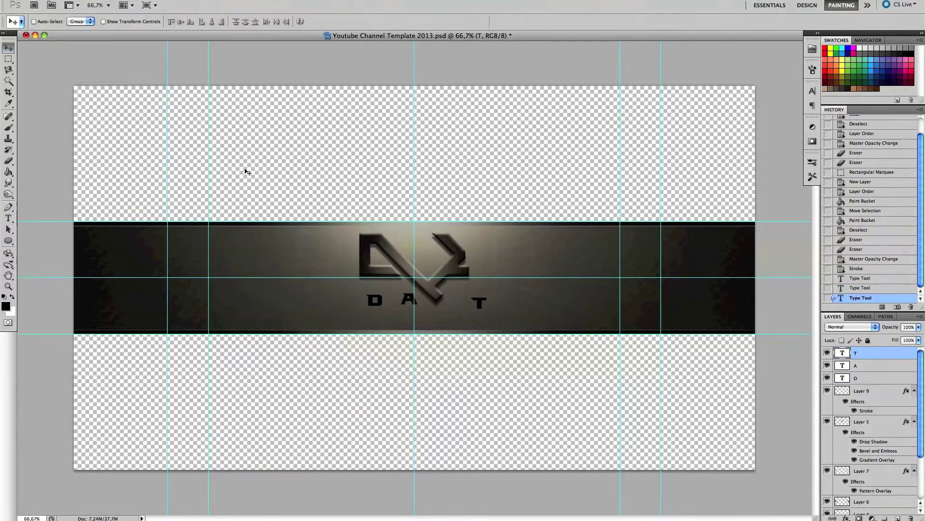
Step: Add the GAMING letters after DAT and centre DAT GAMING under the logo
{"action": "left_click_drag", "start_coordinate": [413, 309], "coordinate": [413, 309]}
{"action": "key", "text": "Left"}
{"action": "key", "text": "ctrl+z"}
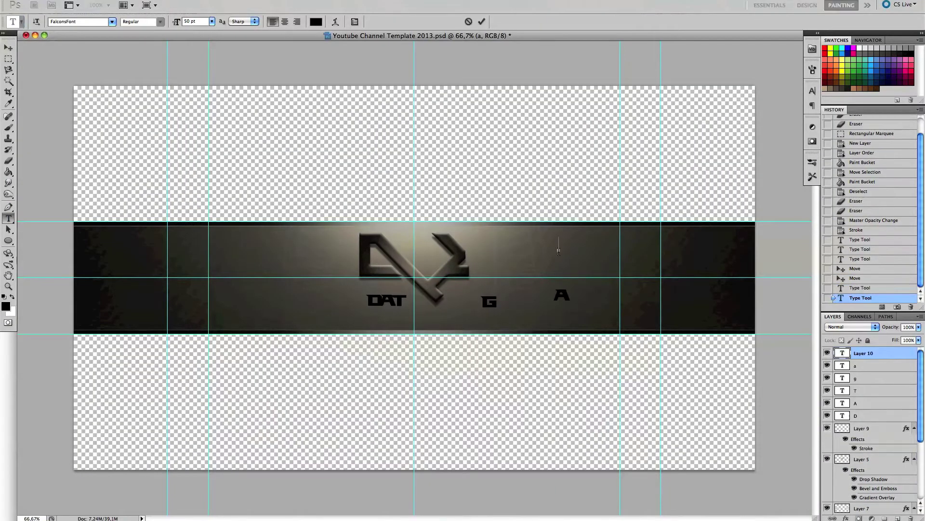
{"action": "type", "text": "g"}
{"action": "key", "text": "ctrl+Return"}
{"action": "key", "text": "v"}
{"action": "left_click_drag", "start_coordinate": [576, 301], "coordinate": [502, 301]}
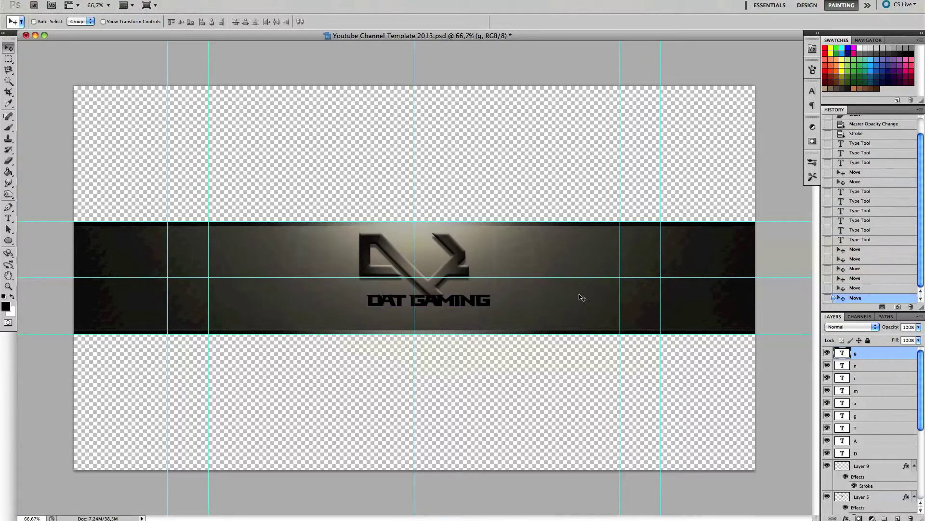
{"action": "left_click_drag", "start_coordinate": [518, 317], "coordinate": [452, 311]}
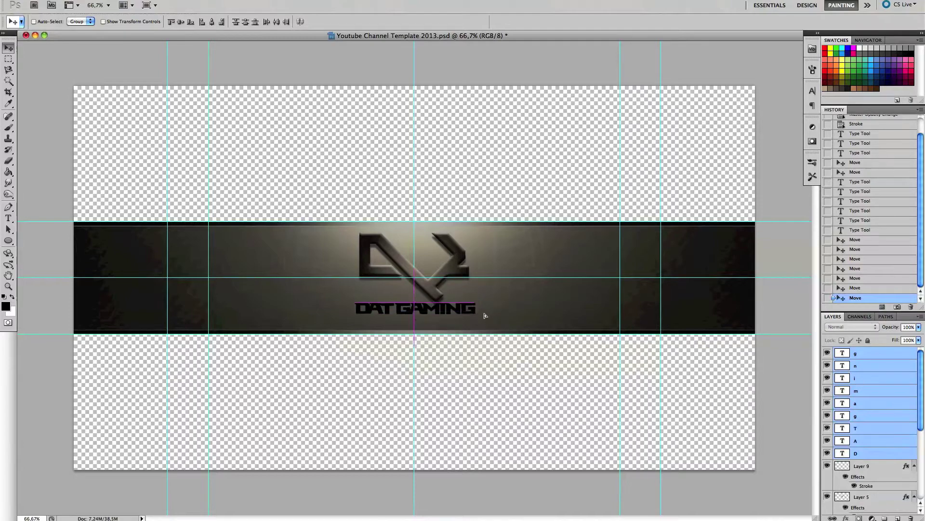
{"action": "right_click", "coordinate": [8, 240]}
{"action": "left_click", "coordinate": [43, 279]}
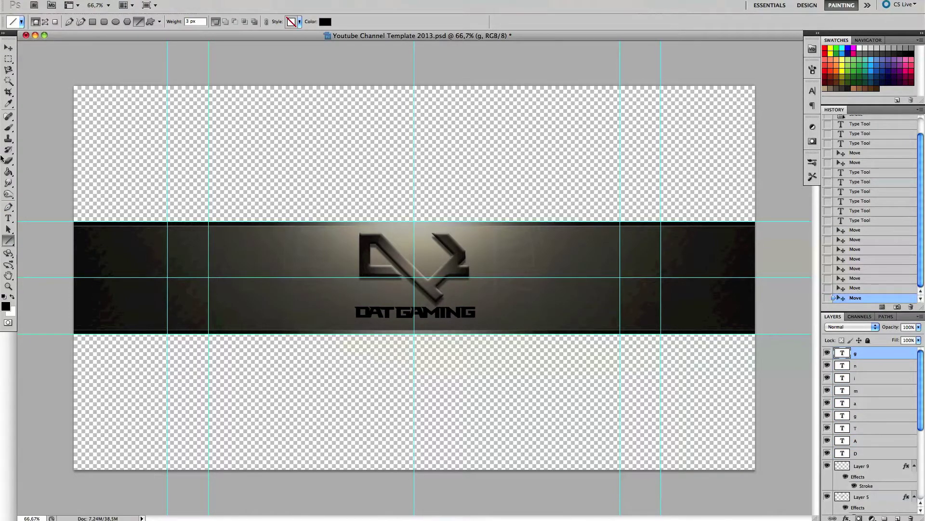
Step: Draw a thin beige line above DAT GAMING
{"action": "key", "text": "x"}
{"action": "left_click", "coordinate": [6, 305]}
{"action": "key", "text": "Return"}
{"action": "left_click_drag", "start_coordinate": [355, 301], "coordinate": [503, 302]}
{"action": "key", "text": "v"}
Step: Duplicate the line below DAT GAMING and nudge both lines into place
{"action": "key", "text": "ctrl+j"}
{"action": "key", "text": "shift+Down"}
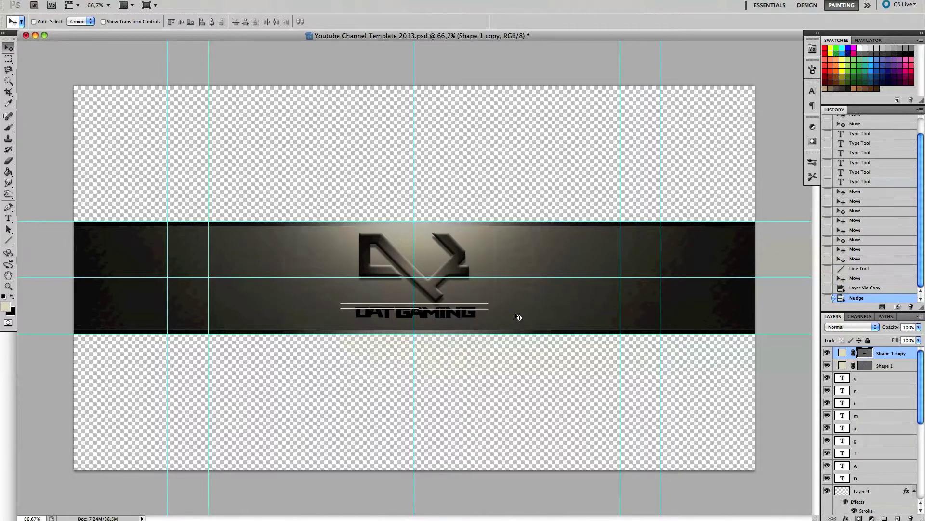
{"action": "key", "text": "e"}
{"action": "left_click", "coordinate": [897, 366], "text": "shift"}
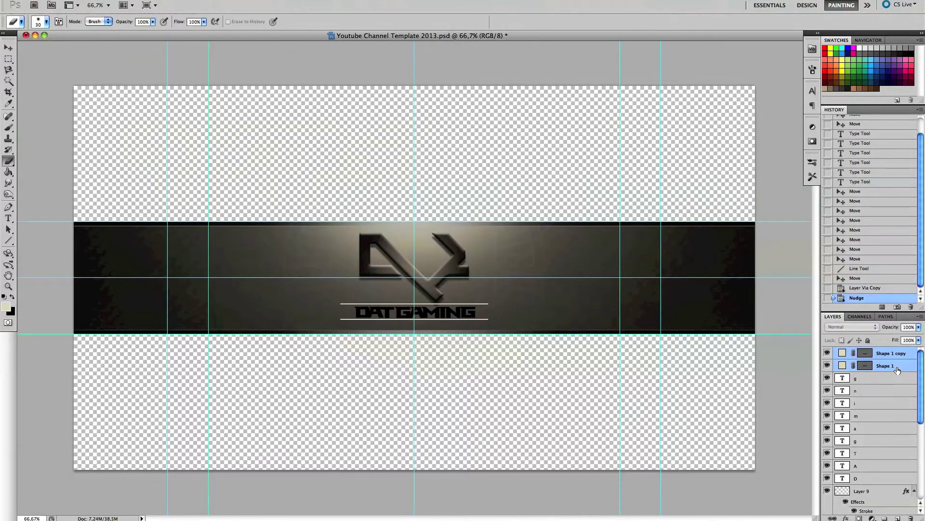
{"action": "key", "text": "shift+Down"}
{"action": "key", "text": "shift+Down"}
{"action": "left_click", "coordinate": [898, 365], "text": "shift"}
{"action": "key", "text": "Down"}
{"action": "key", "text": "Down"}
{"action": "key", "text": "Down"}
{"action": "key", "text": "Down"}
Step: Merge the two line layers and erase their ends
{"action": "key", "text": "ctrl+e"}
{"action": "left_click_drag", "start_coordinate": [488, 304], "coordinate": [488, 324]}
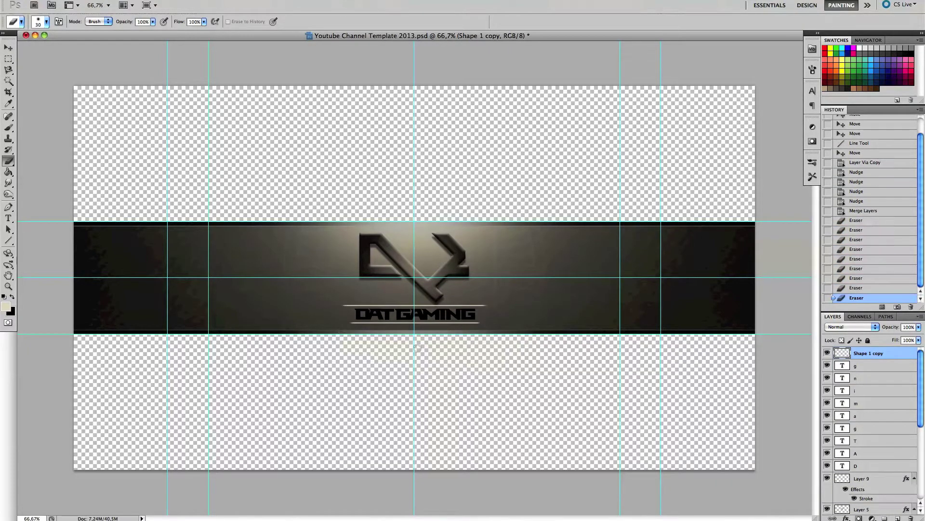
{"action": "left_click", "coordinate": [46, 21]}
Step: Set the brush size to 60
{"action": "left_click", "coordinate": [111, 139]}
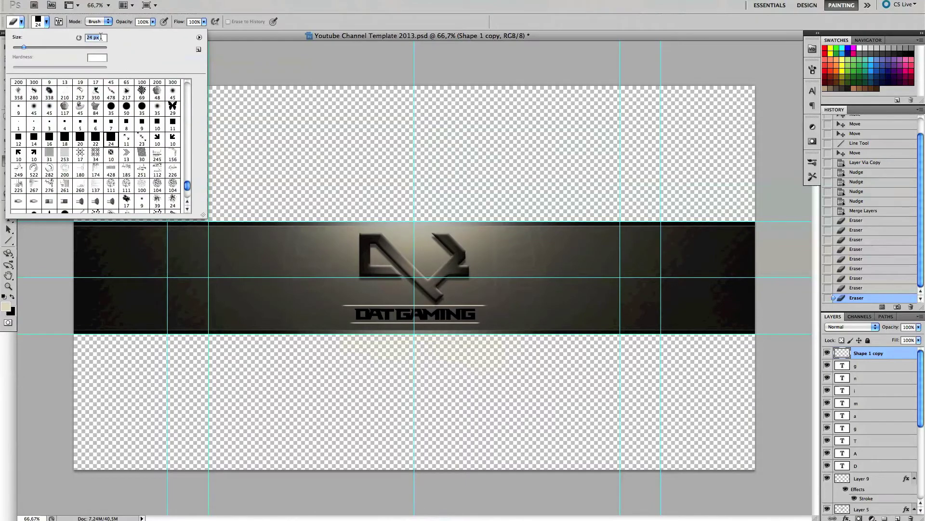
{"action": "type", "text": "60"}
{"action": "key", "text": "Return"}
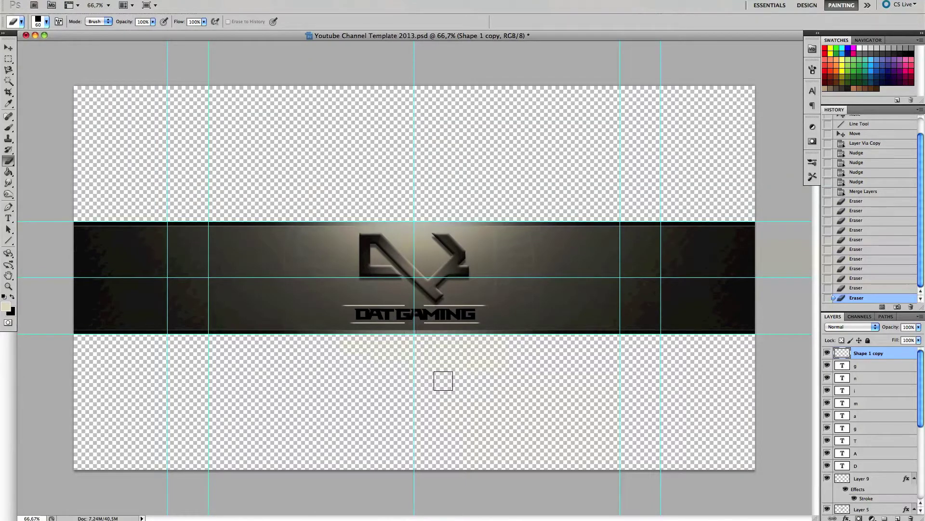
Step: Type an asterisk at the lines' centre, duplicate it, and merge it with the line layer
{"action": "key", "text": "t"}
{"action": "left_click", "coordinate": [412, 299]}
{"action": "type", "text": "*"}
{"action": "key", "text": "ctrl+Return"}
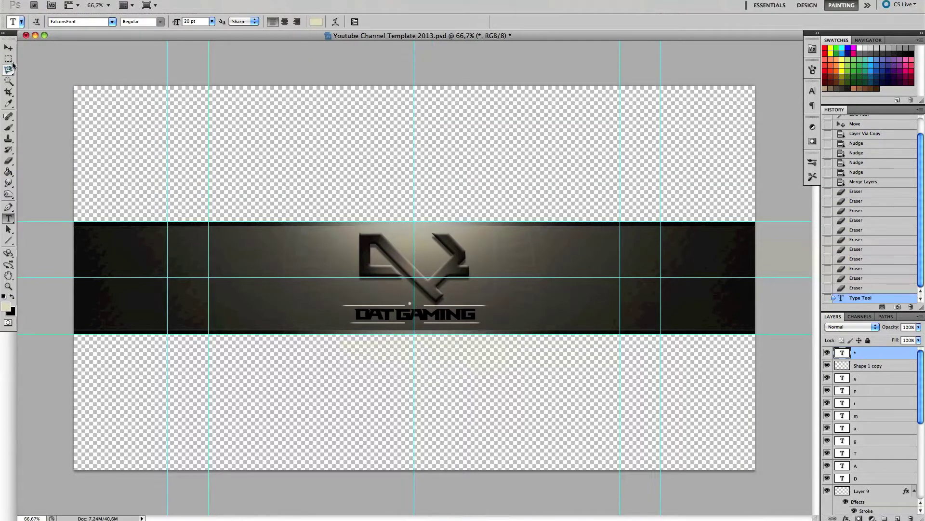
{"action": "key", "text": "v"}
{"action": "key", "text": "alt+Down"}
{"action": "left_click", "coordinate": [881, 378], "text": "shift"}
{"action": "right_click", "coordinate": [882, 378]}
{"action": "left_click", "coordinate": [771, 496]}
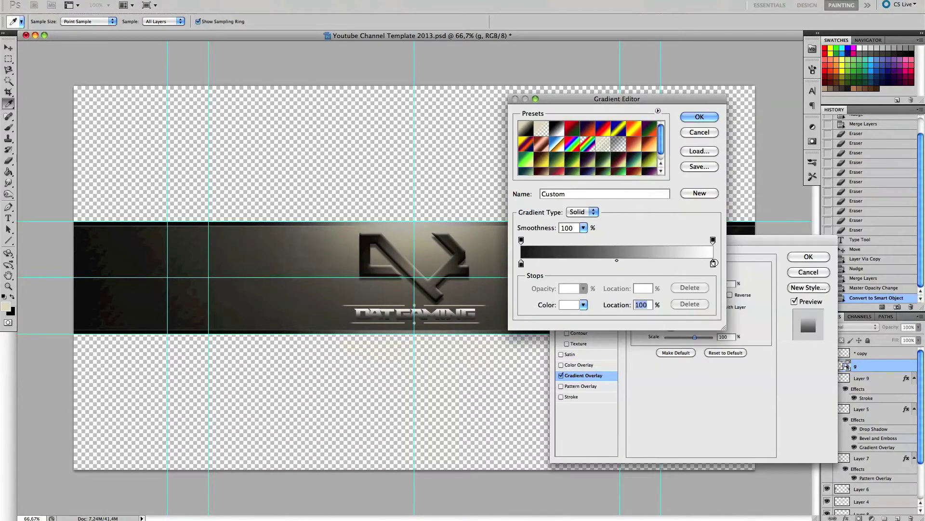
Step: Set the gradient overlay to Darken with a grey start stop and its midpoint at 48%
{"action": "left_click", "coordinate": [690, 272]}
{"action": "left_click", "coordinate": [684, 290]}
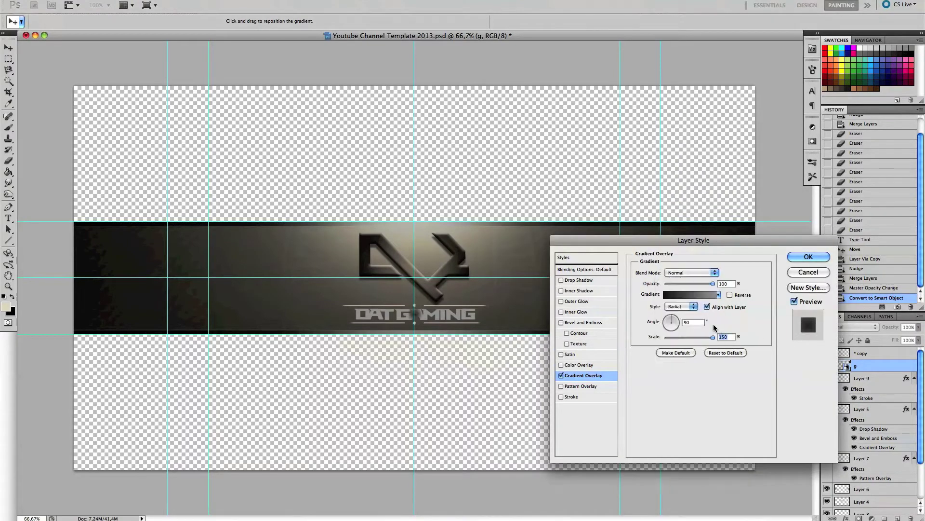
{"action": "double_click", "coordinate": [521, 264]}
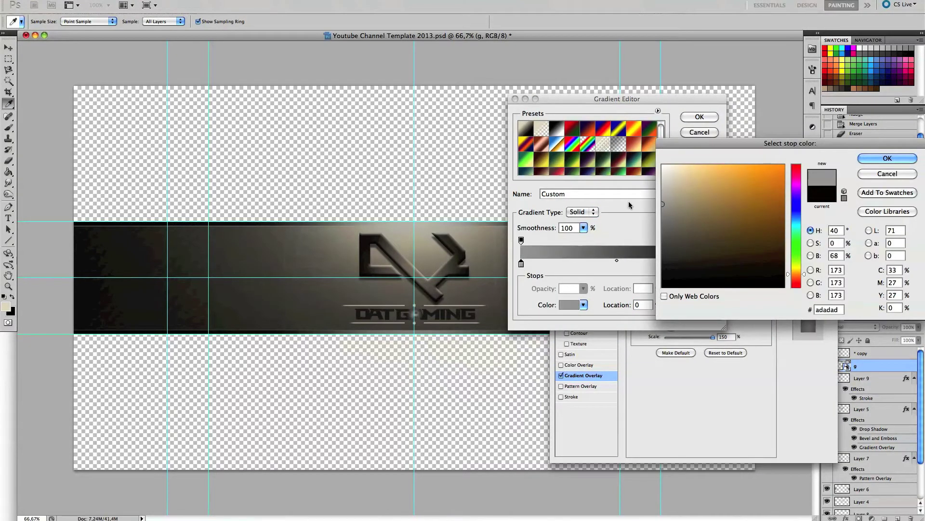
{"action": "left_click", "coordinate": [827, 155]}
{"action": "left_click_drag", "start_coordinate": [617, 260], "coordinate": [614, 262]}
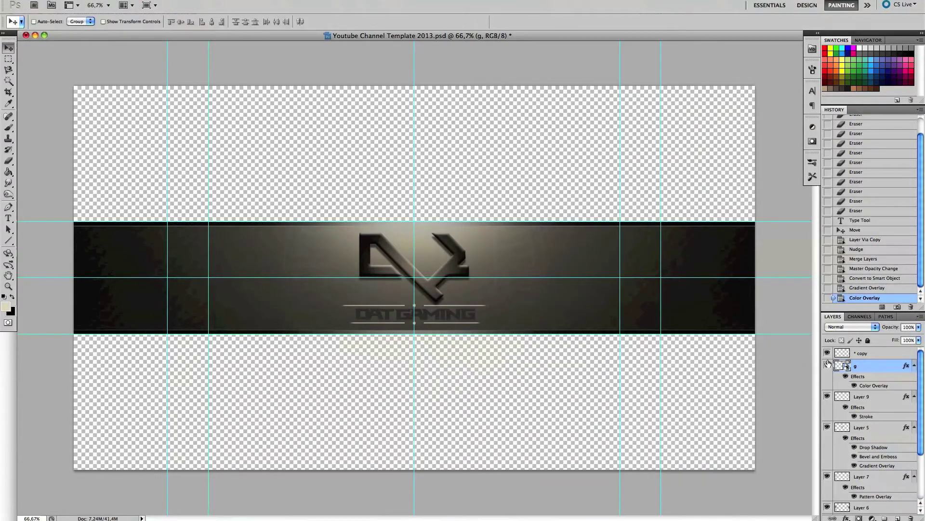
Step: Apply the overlay effects, add a new Layer 10, and convert the lettering into a smart object
{"action": "left_click", "coordinate": [897, 519]}
{"action": "left_click", "coordinate": [46, 21]}
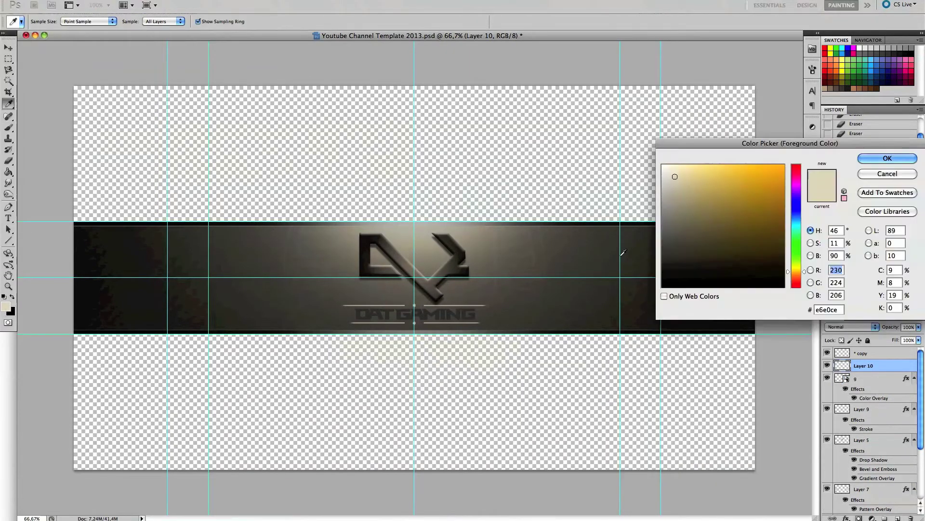
{"action": "right_click", "coordinate": [887, 365]}
{"action": "left_click", "coordinate": [835, 412]}
{"action": "right_click", "coordinate": [877, 378]}
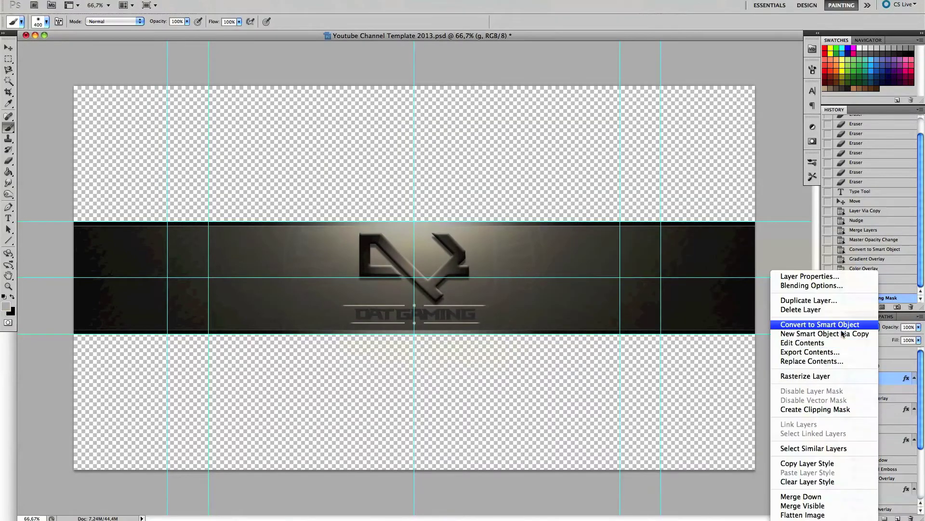
{"action": "left_click", "coordinate": [828, 324]}
Step: Merge the lettering smart object with the painted Layer 10
{"action": "left_click", "coordinate": [870, 365], "text": "shift"}
{"action": "right_click", "coordinate": [870, 366]}
{"action": "left_click", "coordinate": [846, 438]}
{"action": "double_click", "coordinate": [892, 365]}
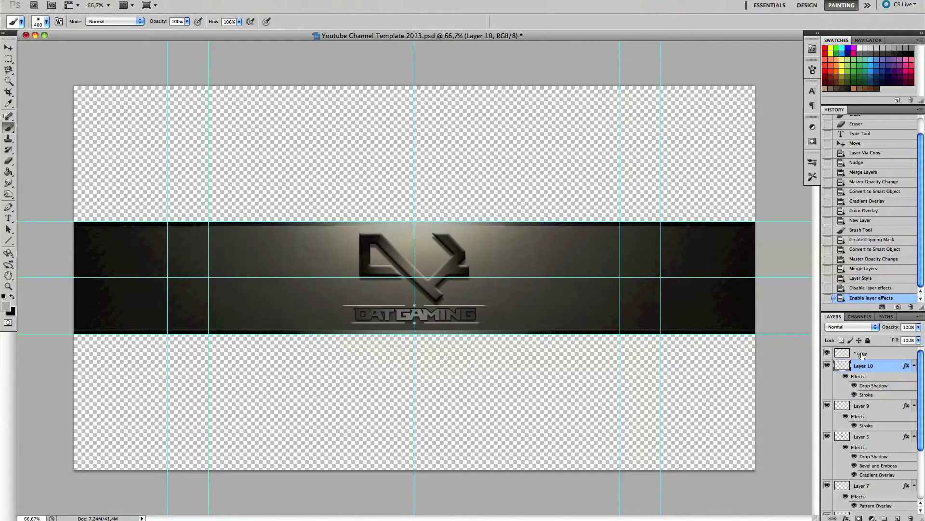
Step: Move Layer 9 to the top of the stack and reposition the logo and lettering slightly
{"action": "left_click", "coordinate": [862, 436], "text": "shift"}
{"action": "left_click", "coordinate": [863, 354], "text": "ctrl"}
{"action": "key", "text": "ctrl+t"}
{"action": "left_click_drag", "start_coordinate": [552, 196], "coordinate": [554, 200]}
{"action": "key", "text": "Escape"}
{"action": "left_click_drag", "start_coordinate": [863, 405], "coordinate": [863, 349]}
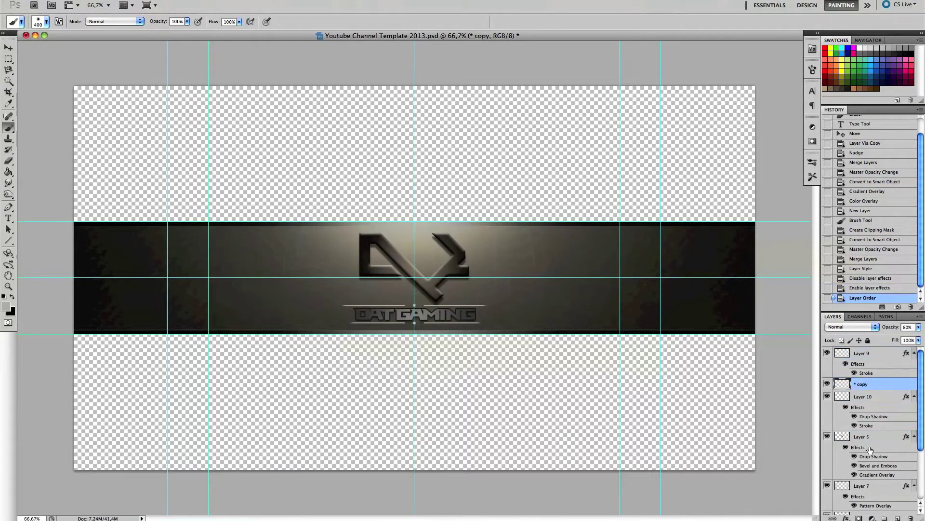
{"action": "left_click", "coordinate": [862, 437], "text": "shift"}
{"action": "key", "text": "ctrl+t"}
{"action": "key", "text": "Return"}
{"action": "key", "text": "ctrl+t"}
{"action": "key", "text": "Return"}
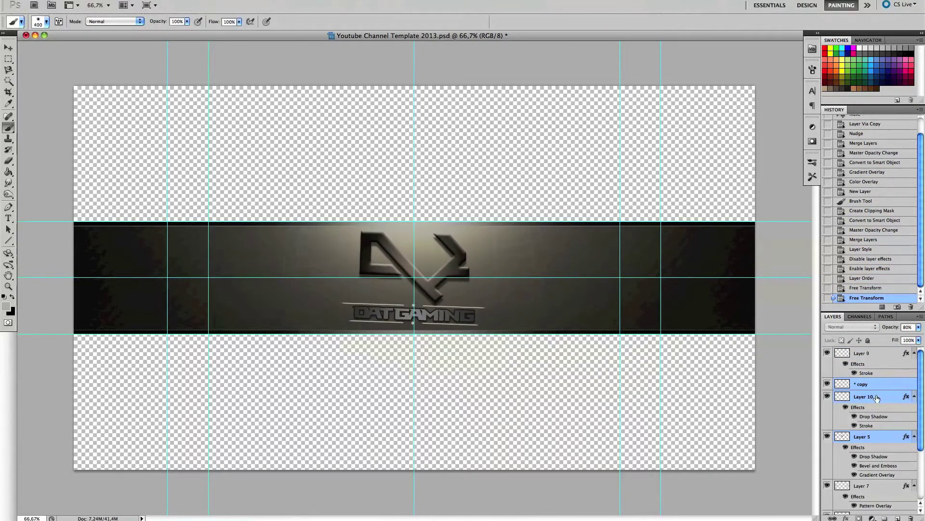
Step: Duplicate the logo below itself and apply a 252-distance motion blur to the copy
{"action": "key", "text": "ctrl+j"}
{"action": "key", "text": "ctrl+["}
{"action": "key", "text": "ctrl+["}
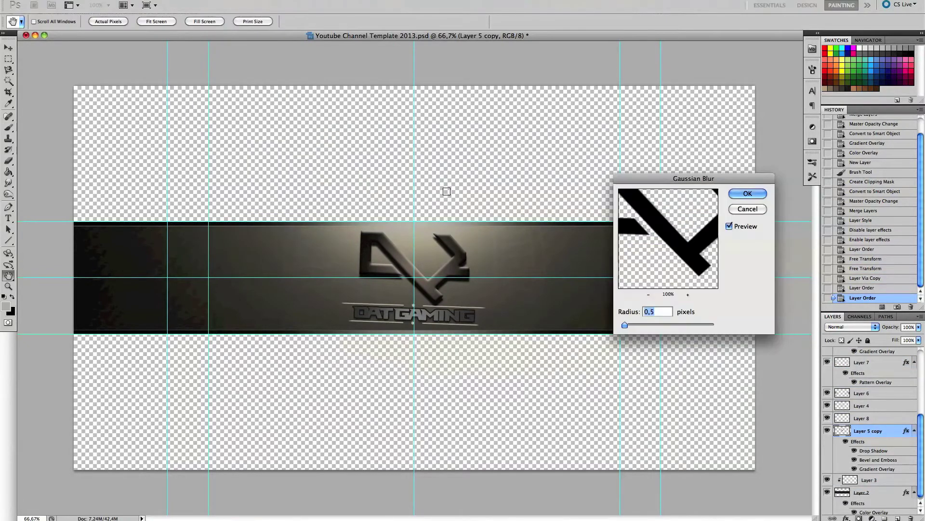
{"action": "key", "text": "Escape"}
{"action": "left_click", "coordinate": [331, 149]}
{"action": "left_click_drag", "start_coordinate": [582, 331], "coordinate": [575, 331]}
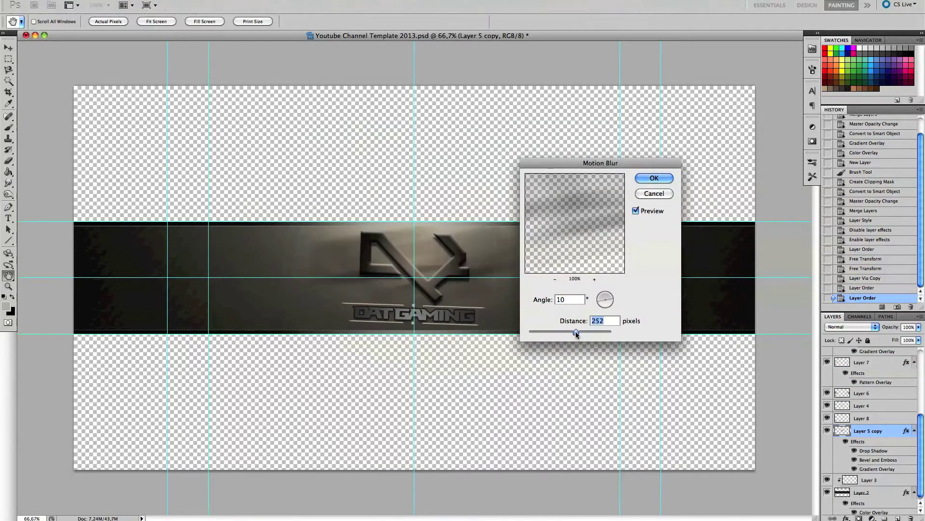
{"action": "left_click_drag", "start_coordinate": [605, 300], "coordinate": [612, 292]}
{"action": "key", "text": "Return"}
Step: Rotate the blurred copy about 45° across the logo and lower its opacity to 40%
{"action": "key", "text": "ctrl+t"}
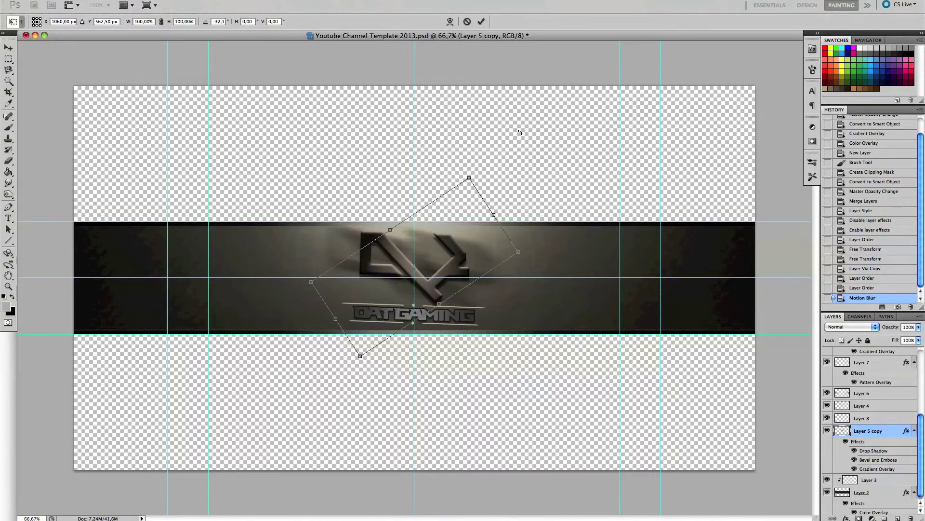
{"action": "left_click_drag", "start_coordinate": [520, 132], "coordinate": [537, 368]}
{"action": "key", "text": "Return"}
{"action": "key", "text": "b"}
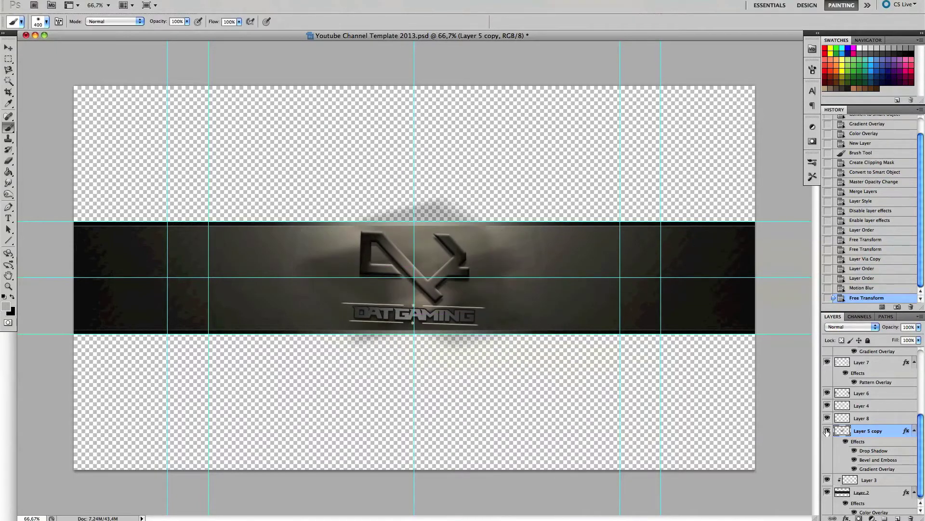
{"action": "left_click_drag", "start_coordinate": [890, 327], "coordinate": [882, 327]}
Step: Clear the streak's glow spilling above and below the banner strip
{"action": "key", "text": "m"}
{"action": "left_click_drag", "start_coordinate": [72, 85], "coordinate": [773, 215]}
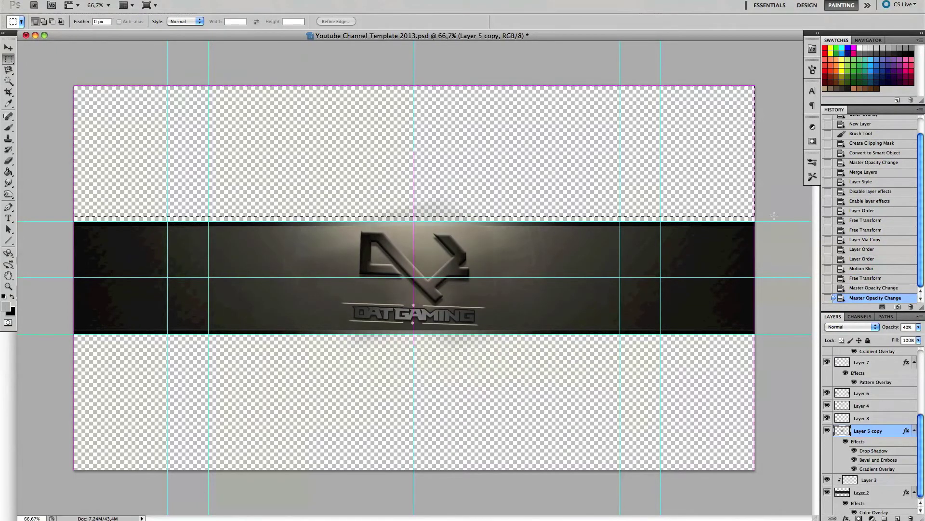
{"action": "key", "text": "Delete"}
{"action": "left_click_drag", "start_coordinate": [472, 136], "coordinate": [569, 374]}
{"action": "key", "text": "Delete"}
{"action": "key", "text": "ctrl+d"}
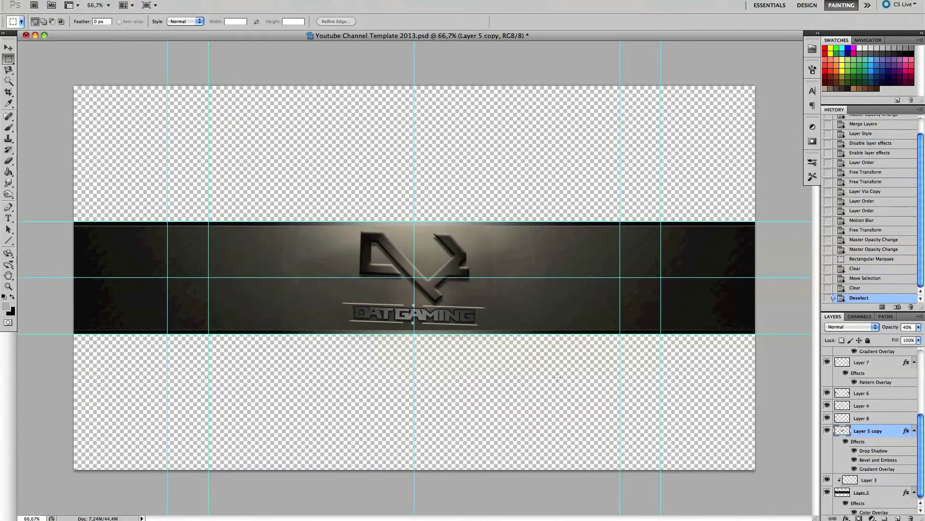
{"action": "left_click", "coordinate": [80, 21]}
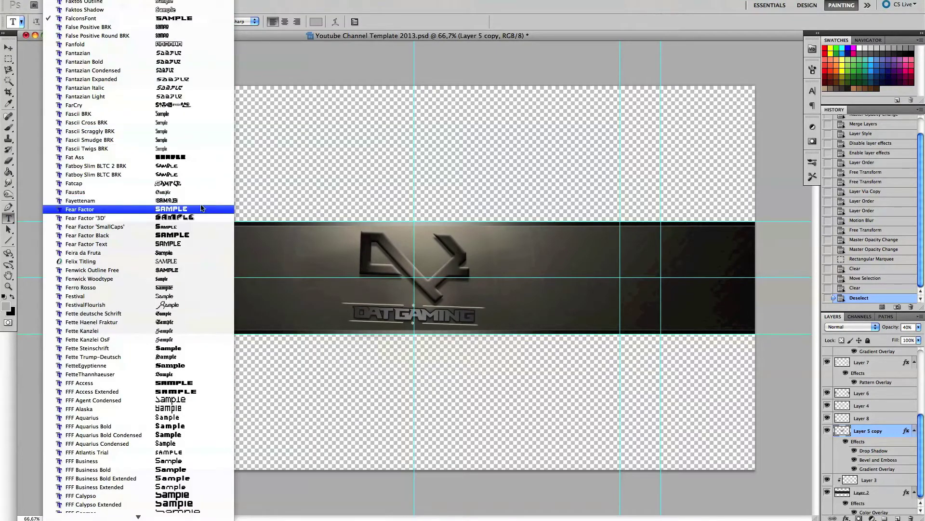
Step: Type 'INCORPORATED' on the banner and move it onto the logo area
{"action": "left_click", "coordinate": [97, 202]}
{"action": "left_click", "coordinate": [302, 282]}
{"action": "type", "text": "INCORPORATED"}
{"action": "key", "text": "ctrl+Return"}
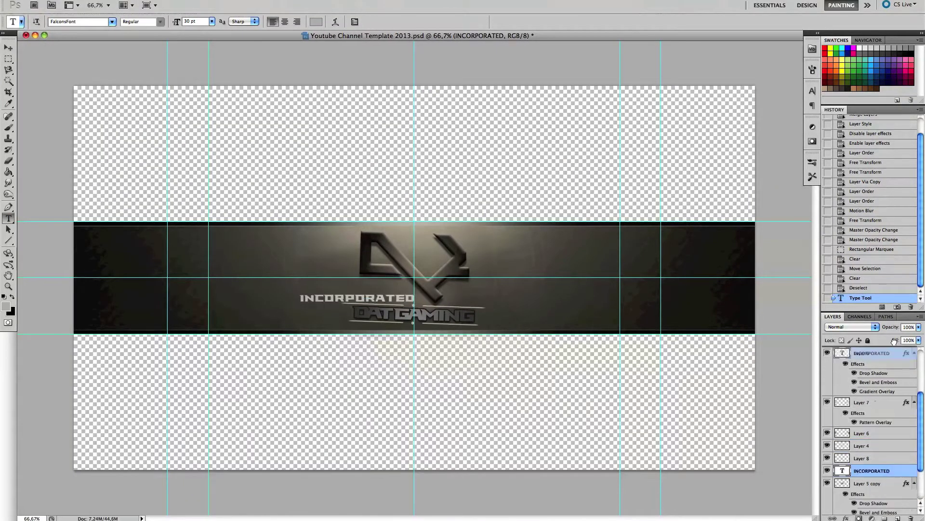
{"action": "key", "text": "v"}
{"action": "left_click_drag", "start_coordinate": [328, 299], "coordinate": [412, 317]}
Step: Set INCORPORATED to the EA Font v1.5 by Ghettoshark typeface in white (ffffff)
{"action": "left_click", "coordinate": [8, 217]}
{"action": "left_click", "coordinate": [80, 21]}
{"action": "scroll", "coordinate": [135, 145], "scroll_direction": "up", "scroll_amount": 10}
{"action": "key", "text": "Escape"}
{"action": "left_click", "coordinate": [111, 21]}
{"action": "left_click", "coordinate": [87, 43]}
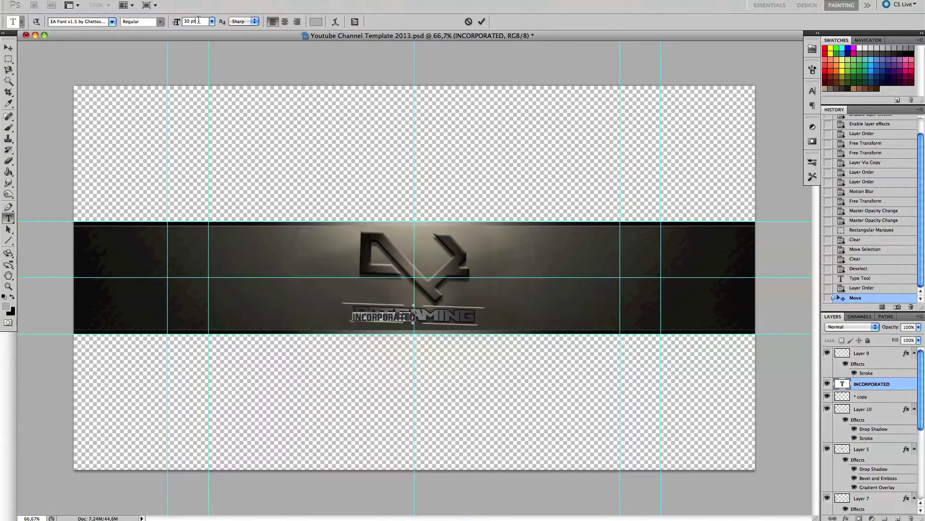
{"action": "left_click", "coordinate": [316, 21]}
{"action": "type", "text": "ffffff"}
{"action": "key", "text": "Return"}
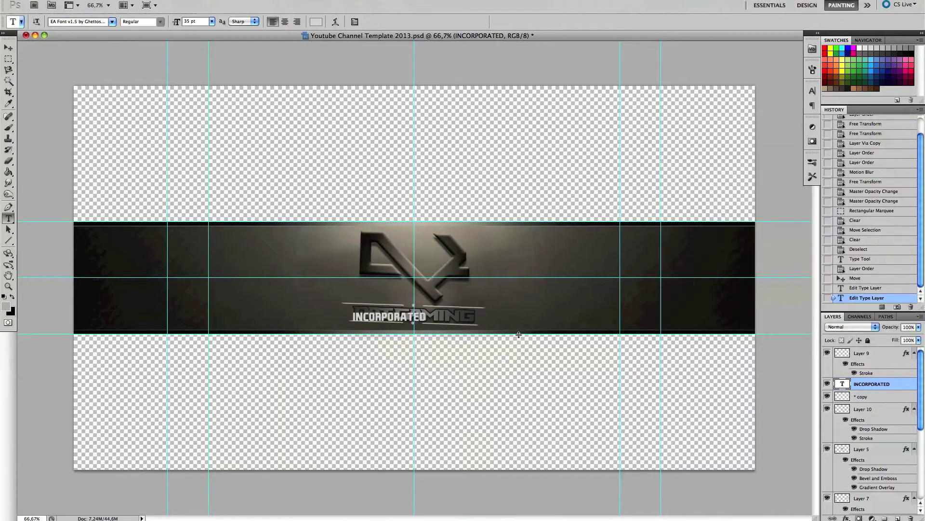
Step: Restack INCORPORATED below the * copy layer and centre it beneath DAT GAMING
{"action": "key", "text": "ctrl+t"}
{"action": "key", "text": "Return"}
{"action": "left_click_drag", "start_coordinate": [865, 381], "coordinate": [897, 402]}
{"action": "key", "text": "shift+Up"}
{"action": "key", "text": "ctrl+t"}
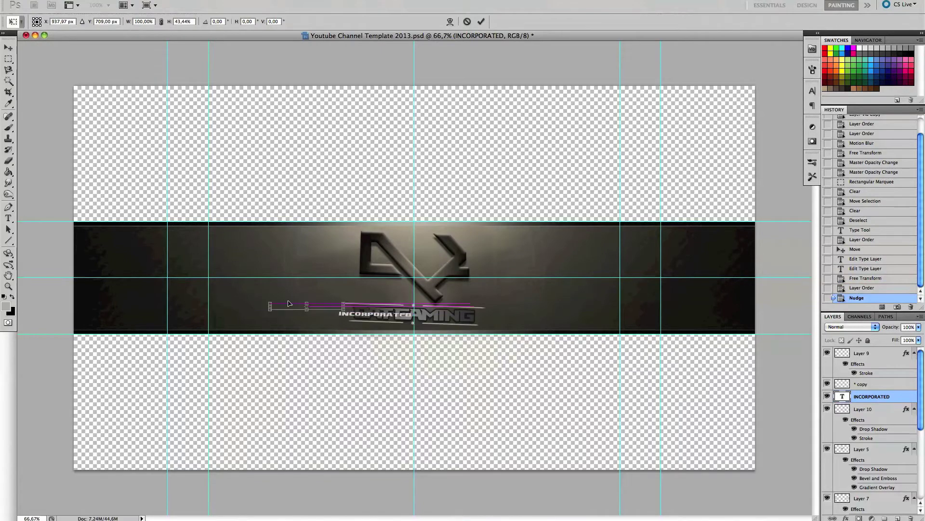
{"action": "key", "text": "Return"}
{"action": "left_click_drag", "start_coordinate": [346, 292], "coordinate": [461, 324]}
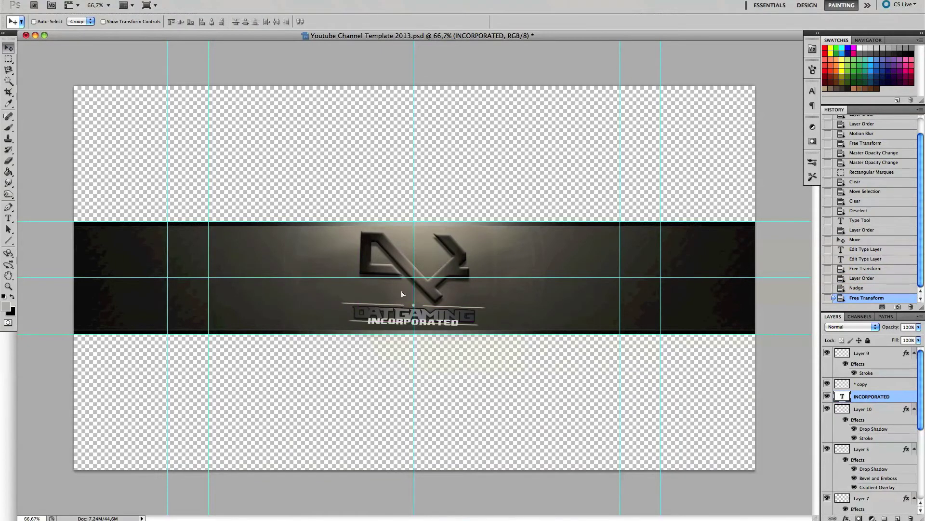
Step: Copy a piece of the underline beneath the title and paste it as a new layer
{"action": "key", "text": "m"}
{"action": "left_click_drag", "start_coordinate": [757, 331], "coordinate": [491, 337]}
{"action": "key", "text": "ctrl+c"}
{"action": "key", "text": "ctrl+v"}
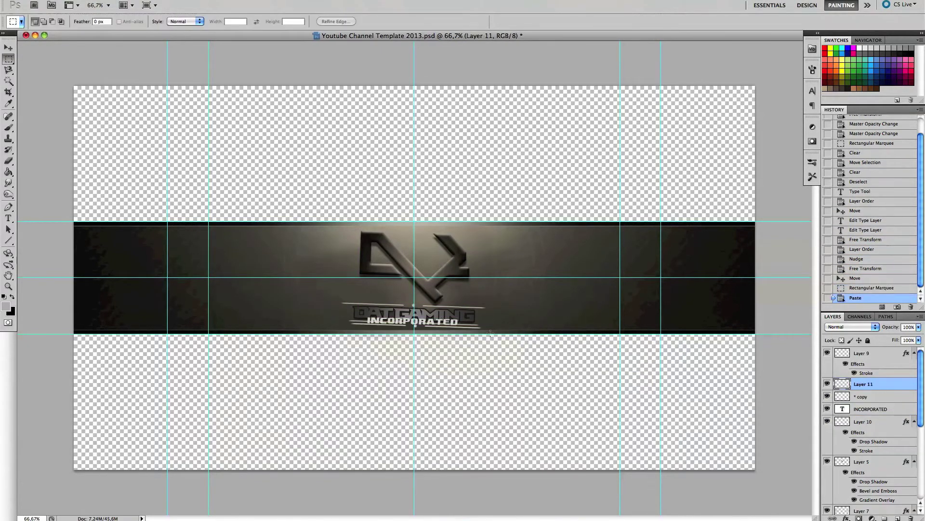
Step: Delete the part of the pasted line overlapping the subtitle and nudge the line into place
{"action": "left_click_drag", "start_coordinate": [372, 329], "coordinate": [376, 330]}
{"action": "key", "text": "Delete"}
{"action": "left_click", "coordinate": [826, 385]}
{"action": "key", "text": "ctrl+d"}
{"action": "key", "text": "Up"}
Step: Add a drop shadow to INCORPORATED alongside its existing stroke
{"action": "left_click", "coordinate": [870, 409]}
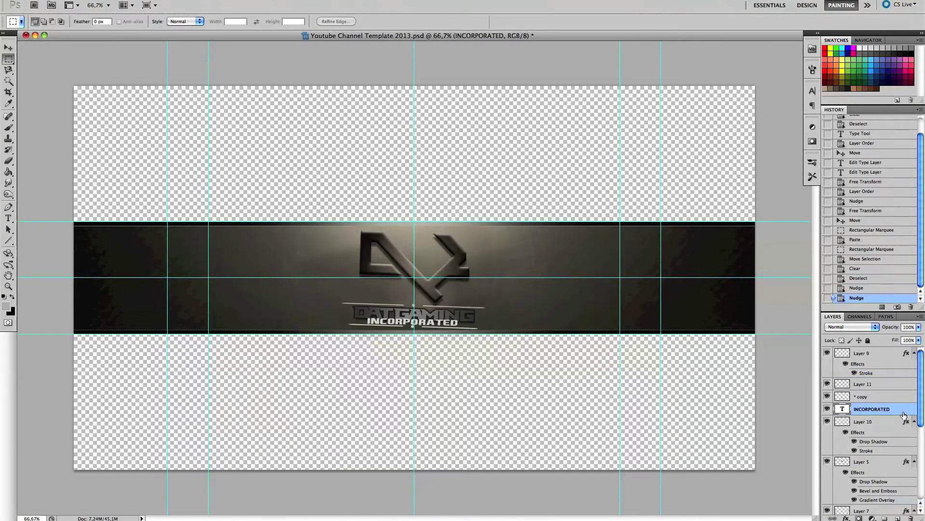
{"action": "double_click", "coordinate": [887, 409]}
{"action": "left_click", "coordinate": [658, 337]}
{"action": "left_click", "coordinate": [886, 155]}
{"action": "left_click", "coordinate": [579, 279]}
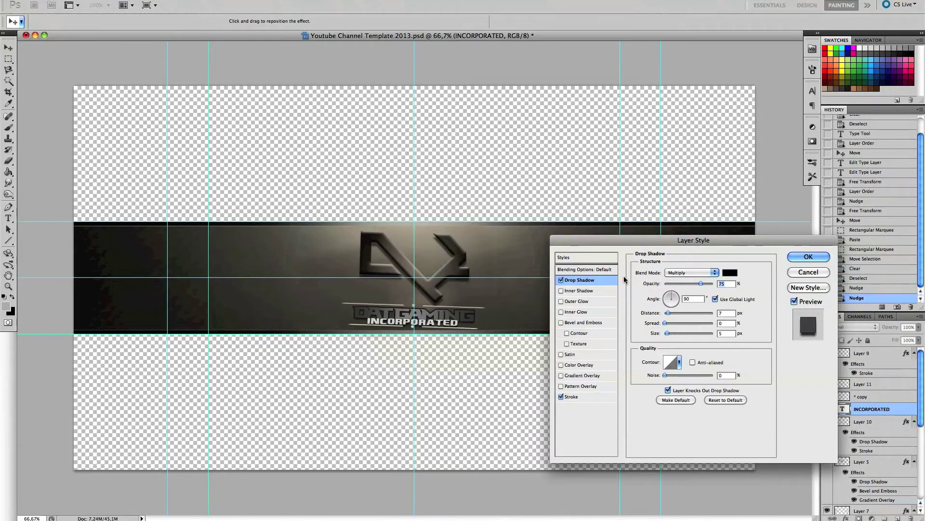
{"action": "left_click", "coordinate": [808, 256]}
{"action": "left_click", "coordinate": [846, 419]}
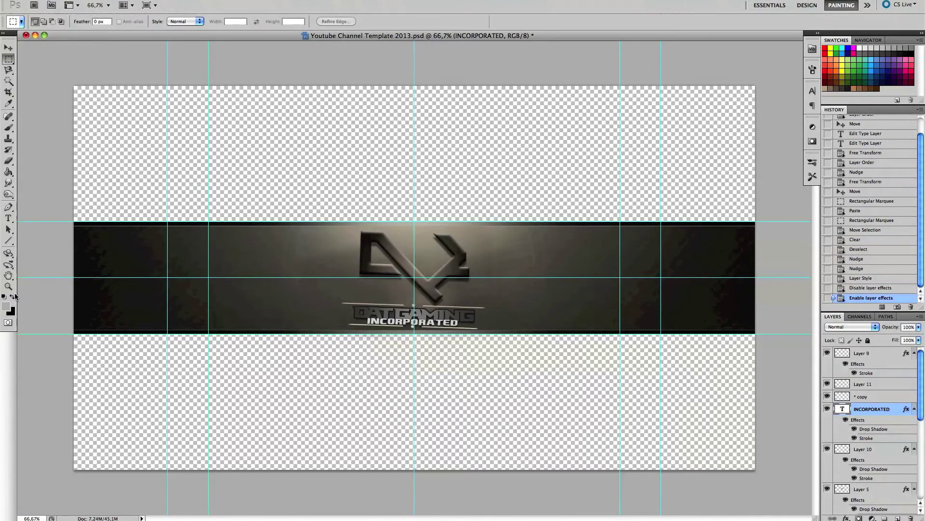
Step: Start a triangle pointer path with the Pen tool, placing its first two corners
{"action": "key", "text": "p"}
{"action": "left_click", "coordinate": [897, 518]}
{"action": "left_click", "coordinate": [611, 325]}
Step: Close the triangle path, fill it black, and scale and nudge it into position
{"action": "left_click", "coordinate": [629, 326]}
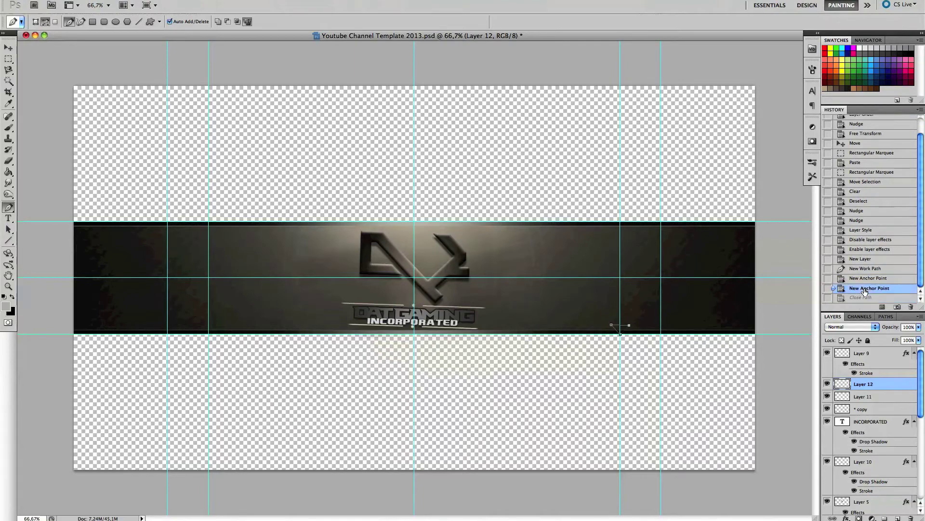
{"action": "key", "text": "ctrl+Return"}
{"action": "left_click", "coordinate": [620, 327]}
{"action": "key", "text": "ctrl+d"}
{"action": "key", "text": "Down"}
{"action": "key", "text": "ctrl+t"}
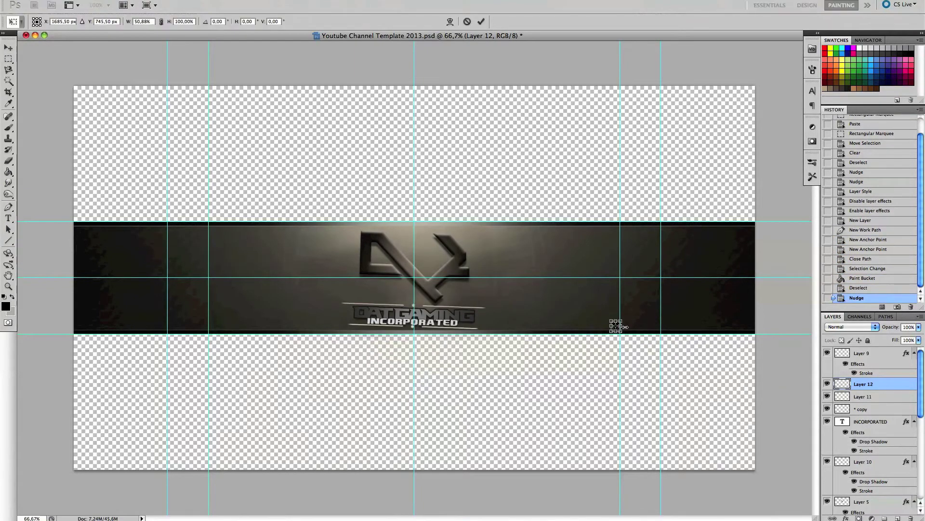
{"action": "key", "text": "Return"}
{"action": "key", "text": "Down"}
{"action": "key", "text": "m"}
Step: Start a text label above the triangle in EA Font v1.5 by Ghettoshark
{"action": "left_click", "coordinate": [10, 220]}
{"action": "left_click", "coordinate": [316, 21]}
{"action": "left_click", "coordinate": [889, 157]}
{"action": "left_click", "coordinate": [112, 21]}
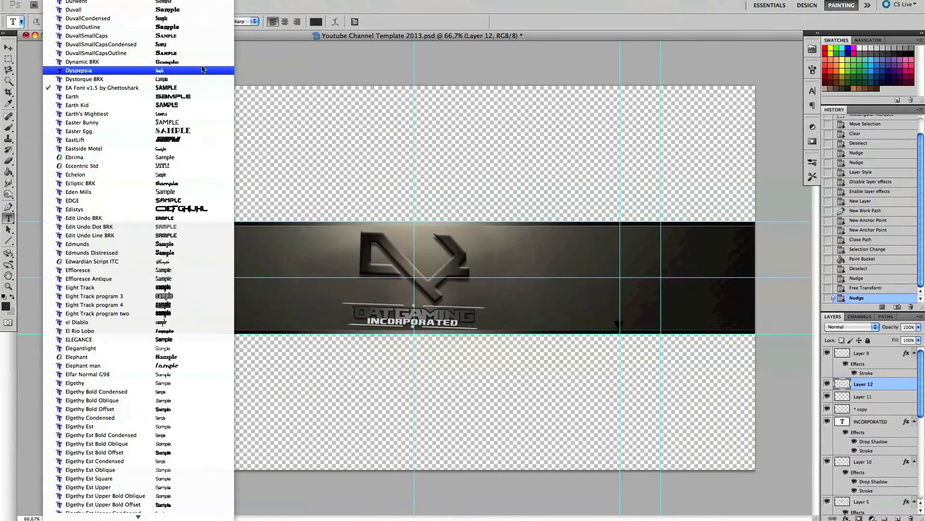
{"action": "left_click", "coordinate": [124, 67]}
{"action": "left_click", "coordinate": [610, 314]}
{"action": "left_click", "coordinate": [315, 21]}
{"action": "left_click", "coordinate": [889, 157]}
Step: Commit 'SUBSCRIBE!' at 20 pt and nudge it into place above the triangle
{"action": "double_click", "coordinate": [195, 21]}
{"action": "type", "text": "20"}
{"action": "key", "text": "Return"}
{"action": "key", "text": "ctrl+Return"}
{"action": "key", "text": "ctrl+Up"}
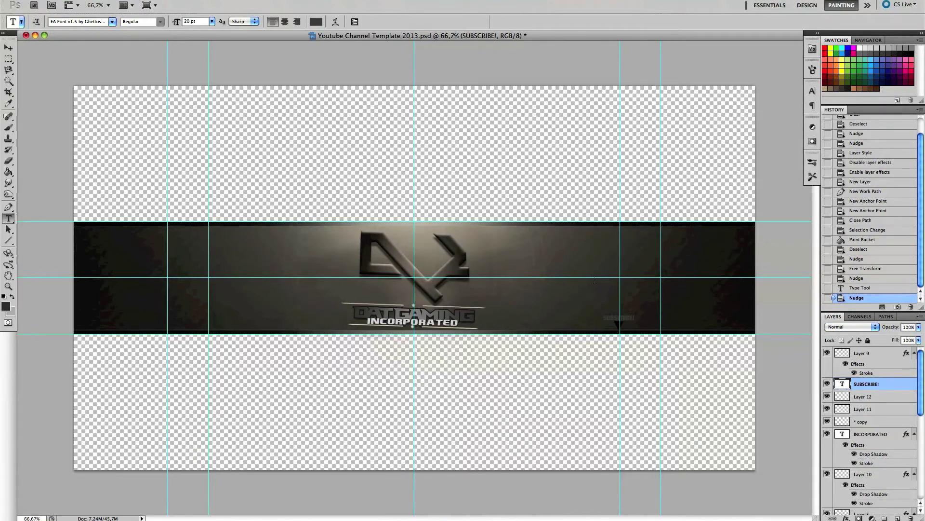
{"action": "key", "text": "ctrl+shift+alt+n"}
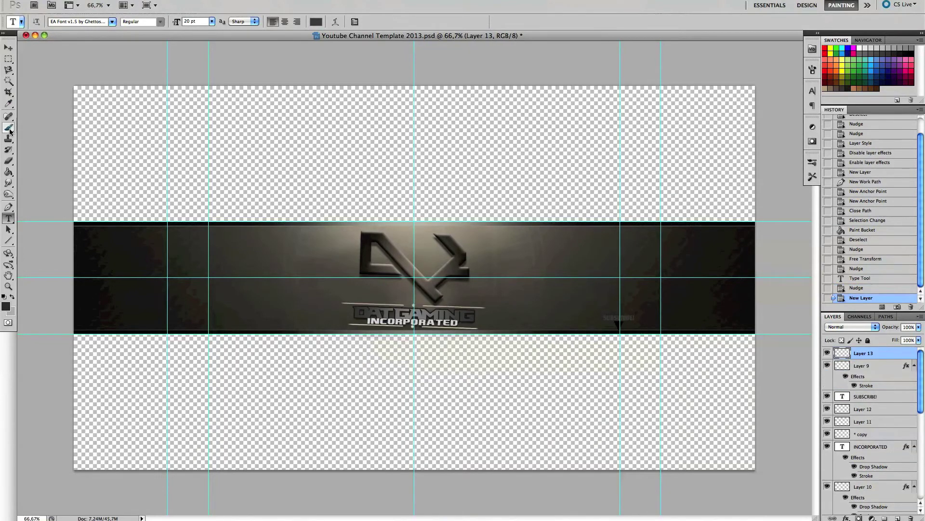
Step: Paint a soft white glow over the banner and blend its layer as Soft Light
{"action": "key", "text": "b"}
{"action": "left_click", "coordinate": [46, 21]}
{"action": "key", "text": "x"}
{"action": "left_click", "coordinate": [414, 277]}
{"action": "left_click", "coordinate": [852, 327]}
{"action": "left_click", "coordinate": [852, 461]}
Step: Clear the glow above and below the banner strip and set it to 50% opacity
{"action": "key", "text": "m"}
{"action": "left_click_drag", "start_coordinate": [80, 338], "coordinate": [762, 472]}
{"action": "key", "text": "Delete"}
{"action": "key", "text": "shift+Up"}
{"action": "key", "text": "Delete"}
{"action": "key", "text": "ctrl+d"}
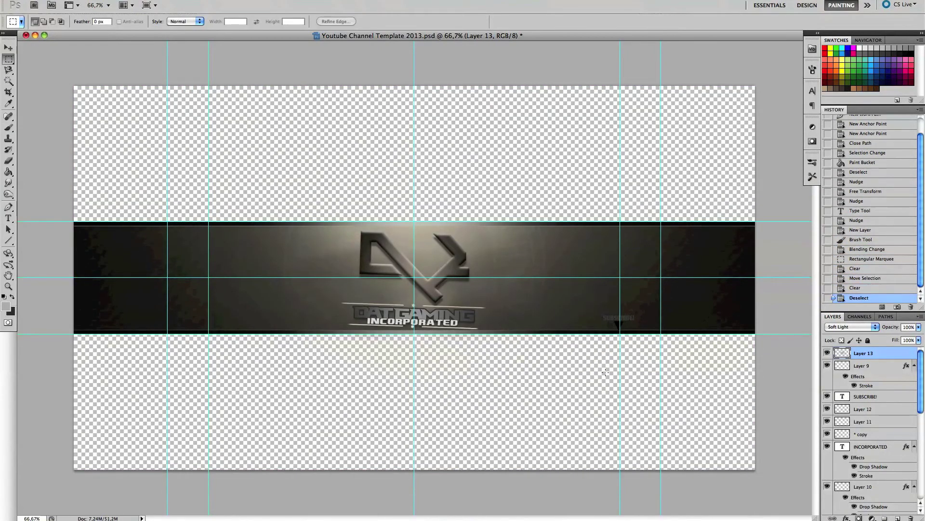
{"action": "key", "text": "5"}
Step: Fill a new top layer with the merged visible image and sharpen it
{"action": "key", "text": "ctrl+shift+alt+n"}
{"action": "left_click", "coordinate": [544, 211]}
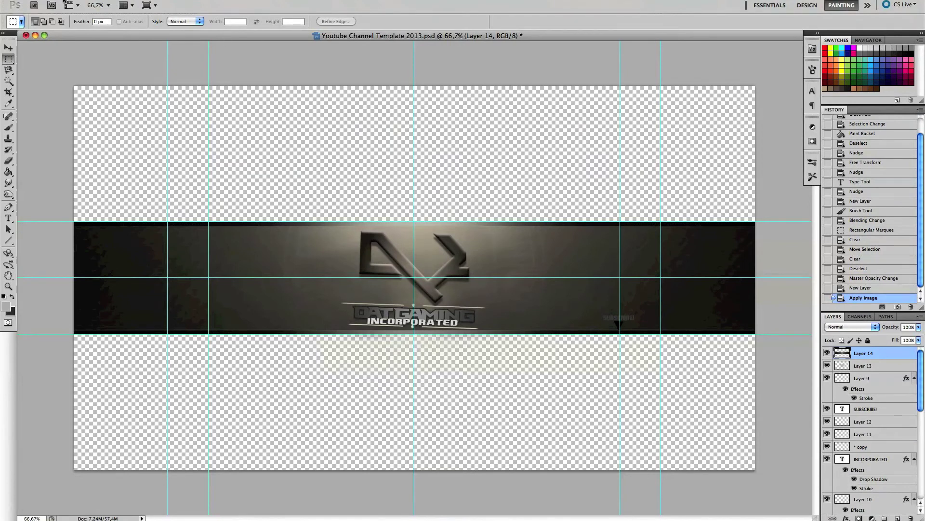
{"action": "left_click", "coordinate": [330, 153]}
{"action": "key", "text": "e"}
{"action": "left_click", "coordinate": [41, 21]}
{"action": "key", "text": "Return"}
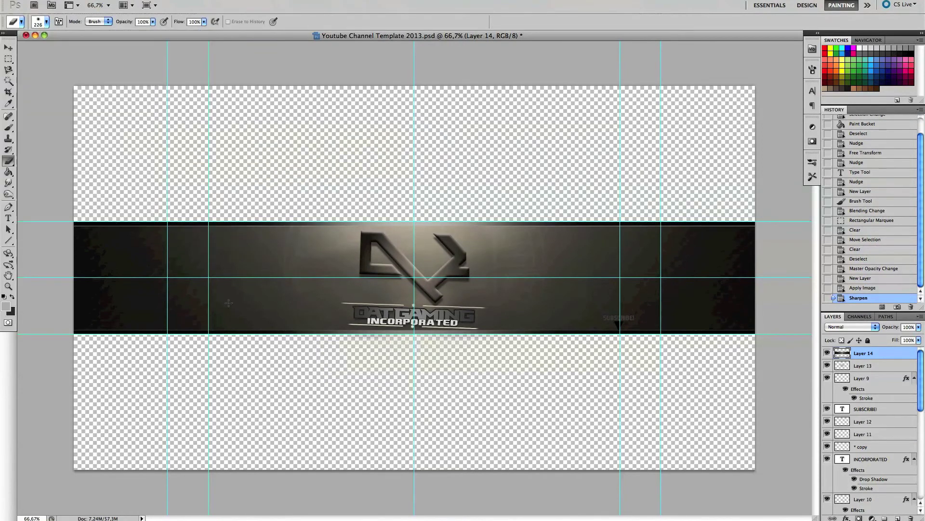